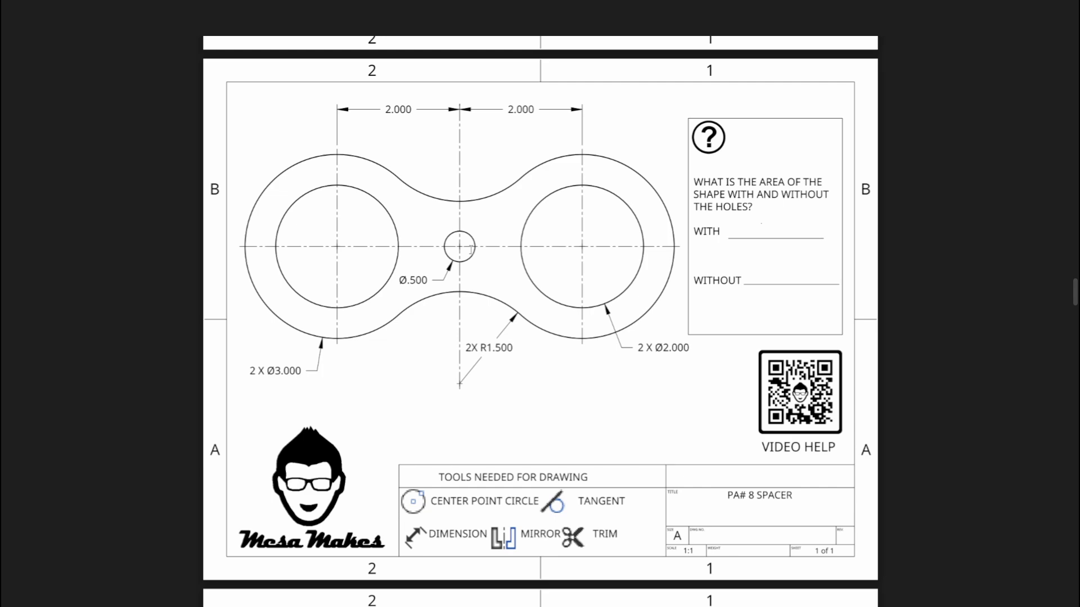
- Switch to Onshape and start a sketch on the Top plane, viewed normal to it with the default planes hidden
key("alt+Tab")
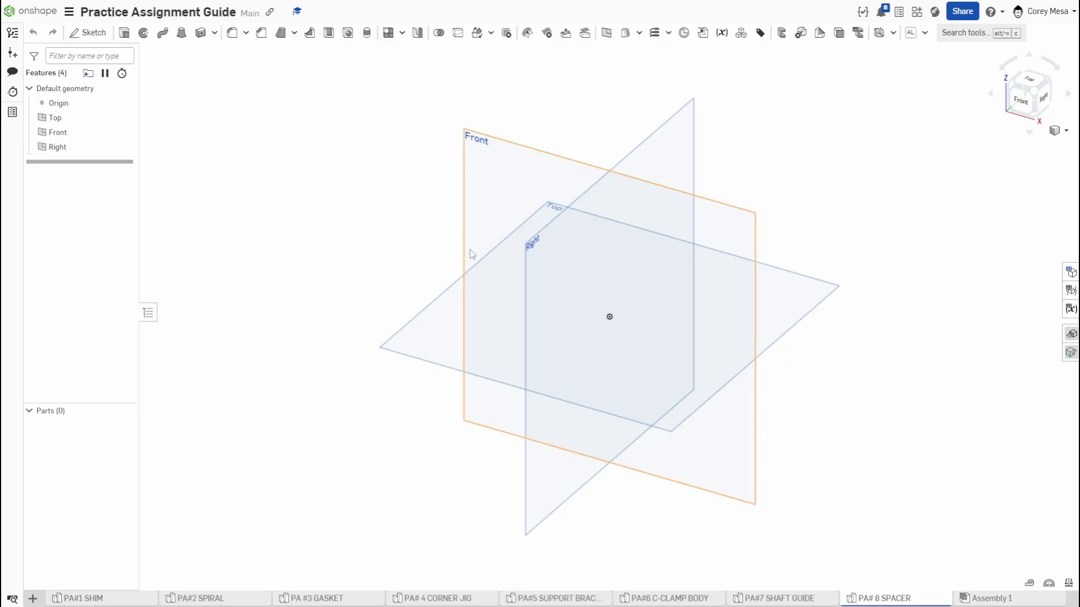
left_click(493, 290)
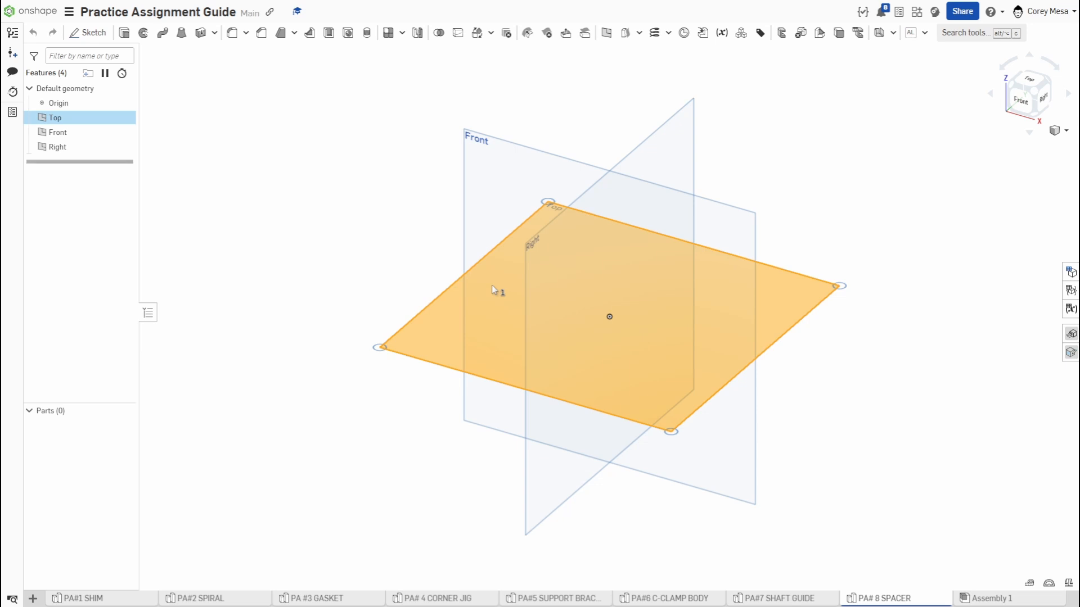
key("shift+s")
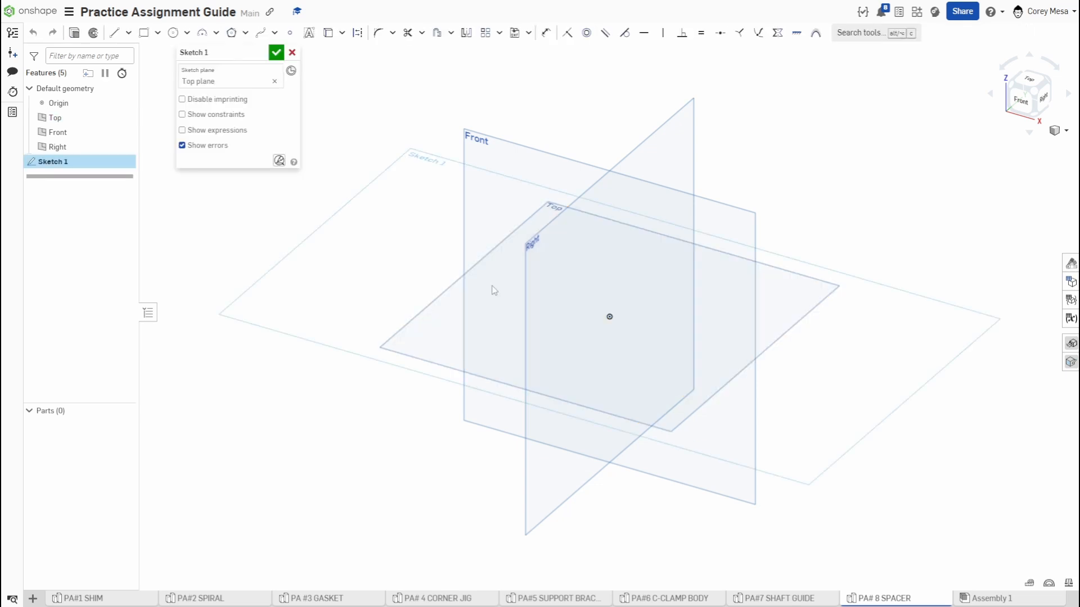
key("n")
key("p")
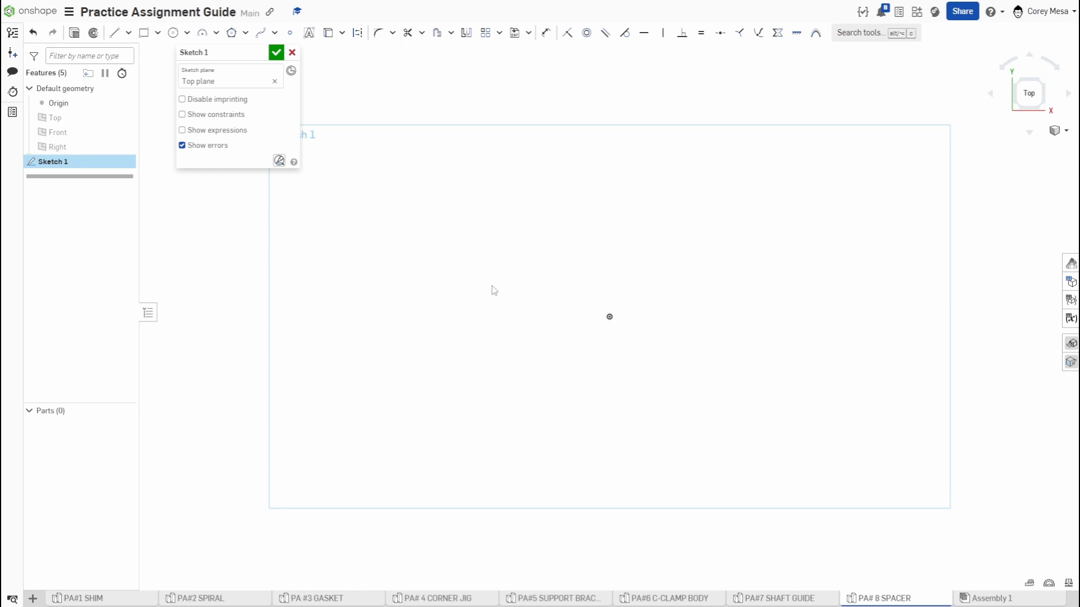
- Draw vertical and horizontal construction midpoint lines centred on the origin, about 4.3 in and 7.2 in long
left_click(128, 33)
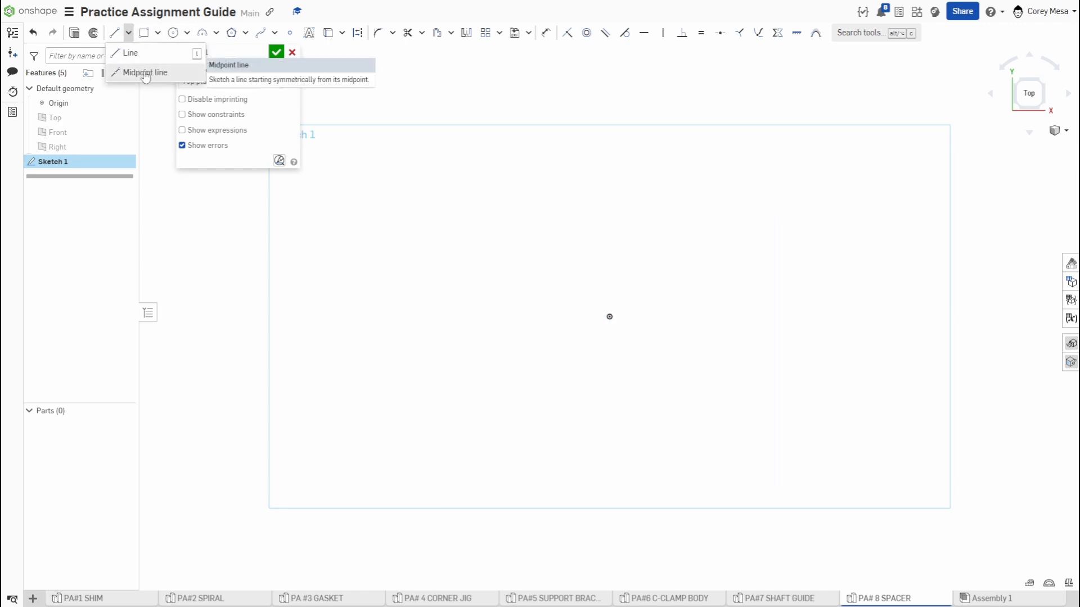
left_click(145, 73)
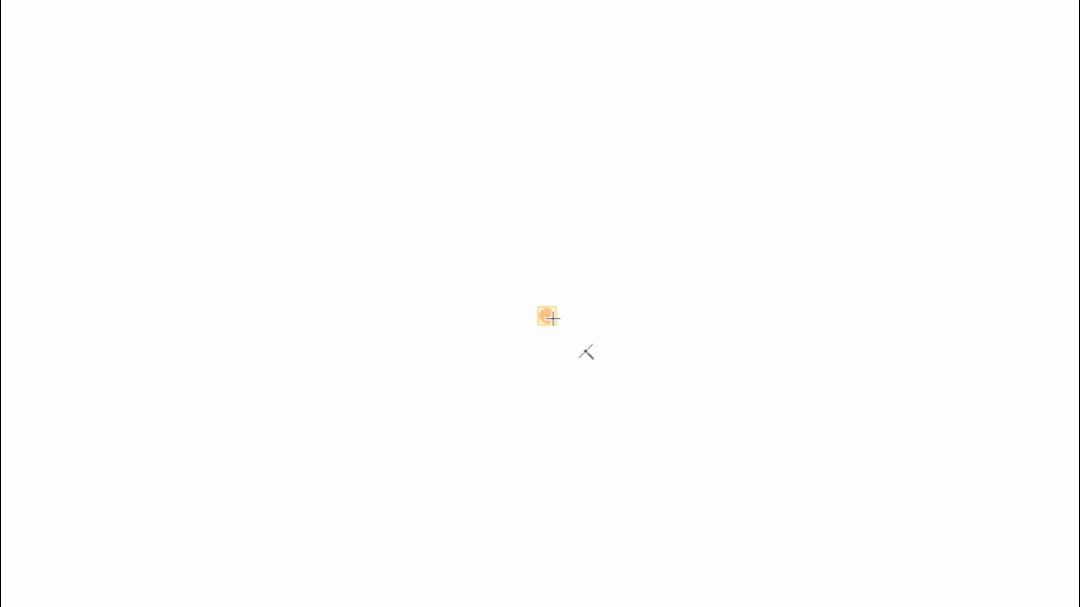
left_click(547, 316)
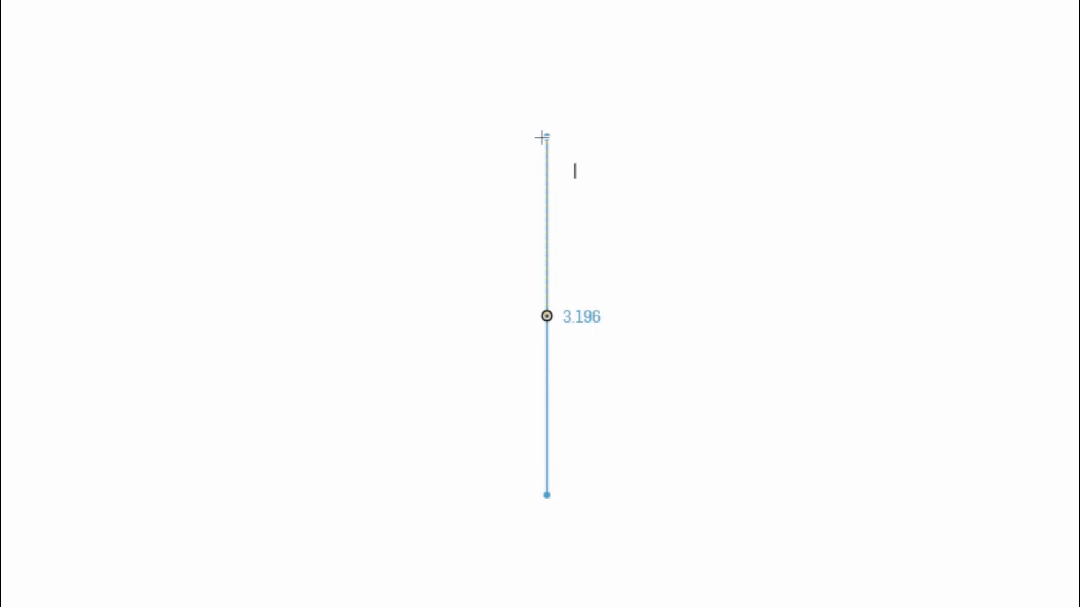
scroll(542, 137, "down", 2)
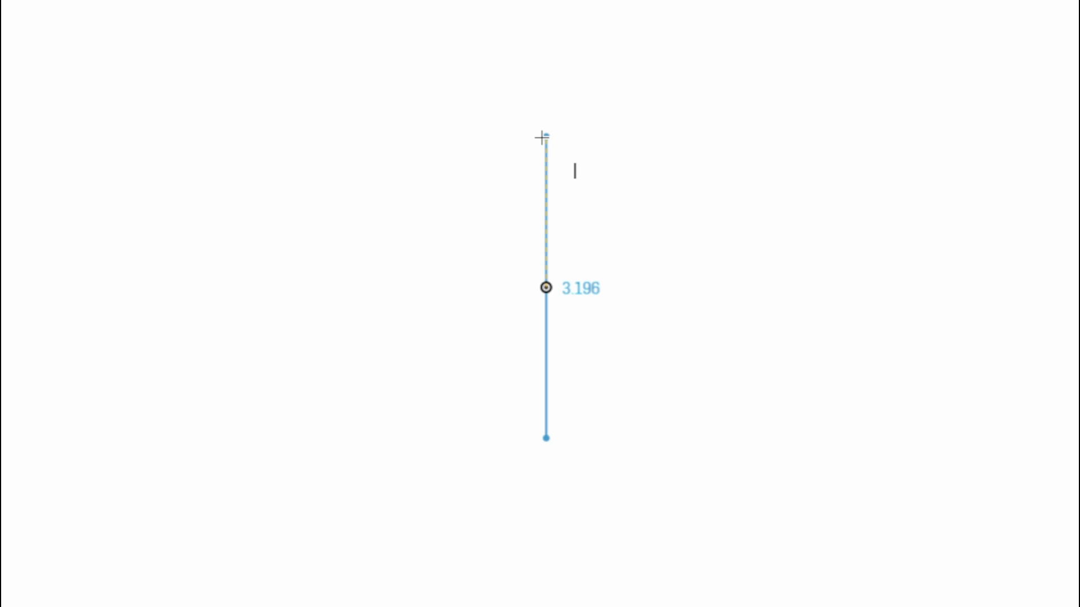
key("q")
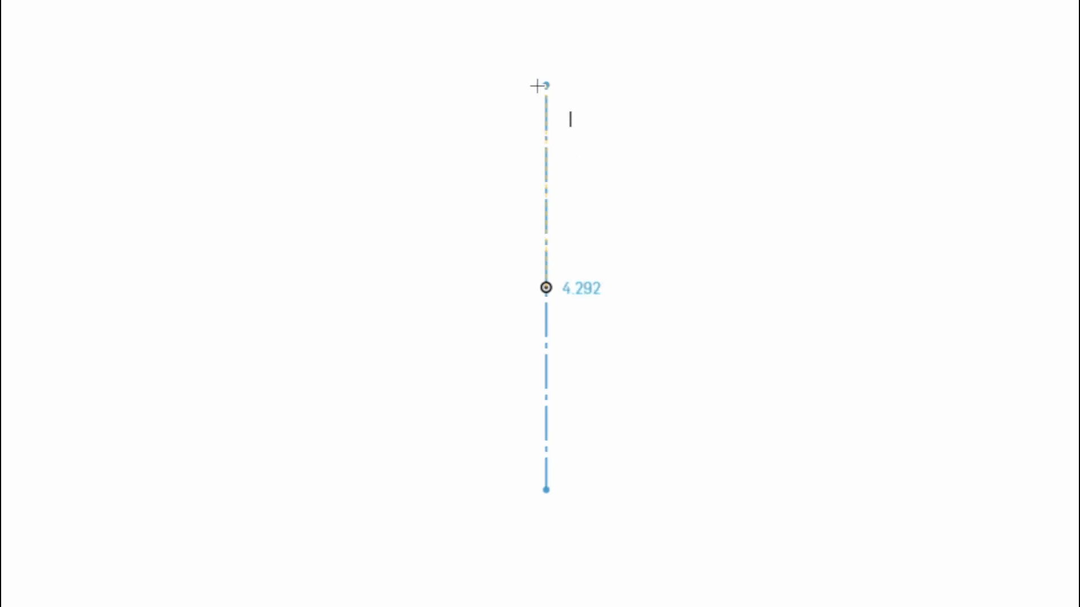
left_click(537, 86)
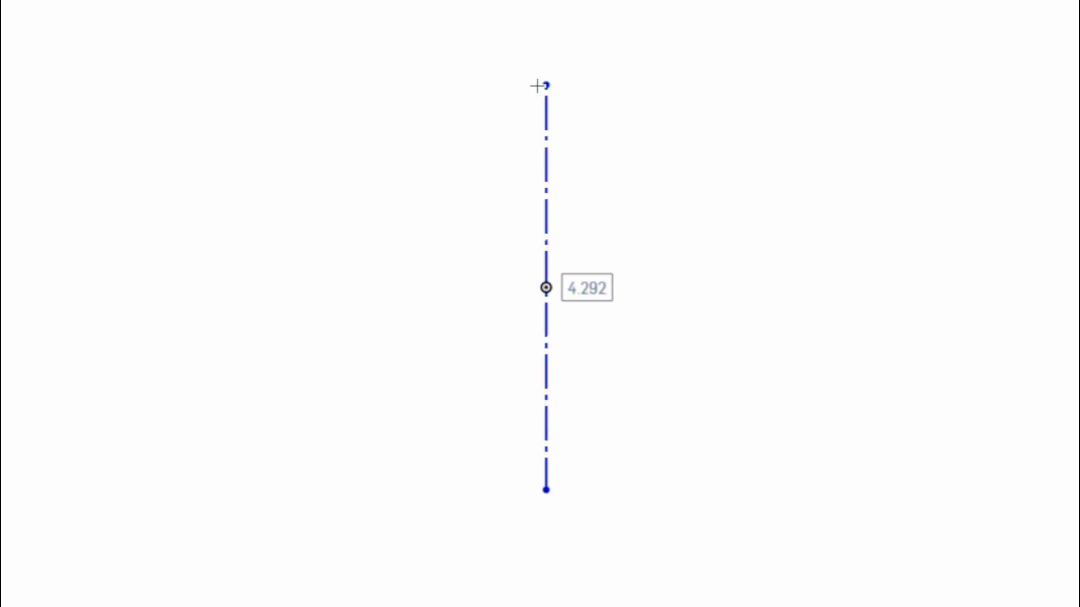
left_click(545, 288)
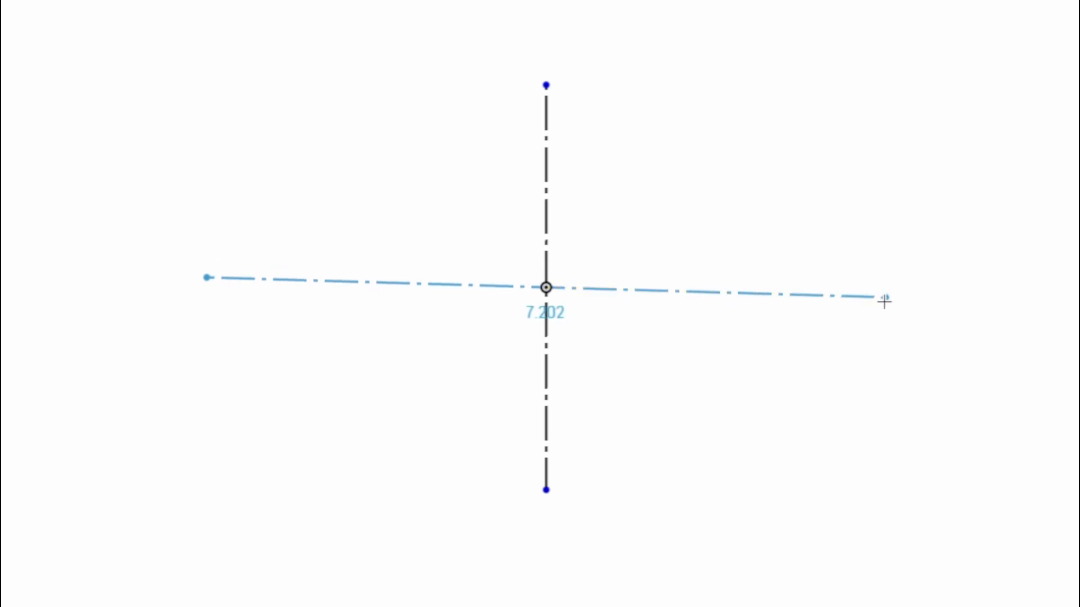
left_click(886, 292)
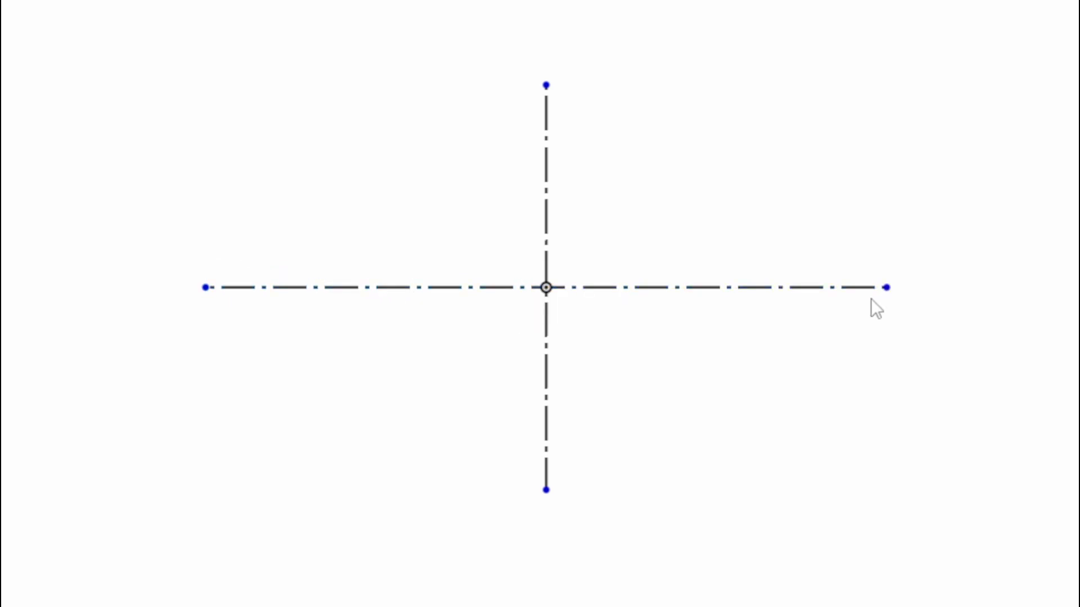
- Draw a circle centred on the origin with a 0.5 in diameter
scroll(558, 319, "up", 2)
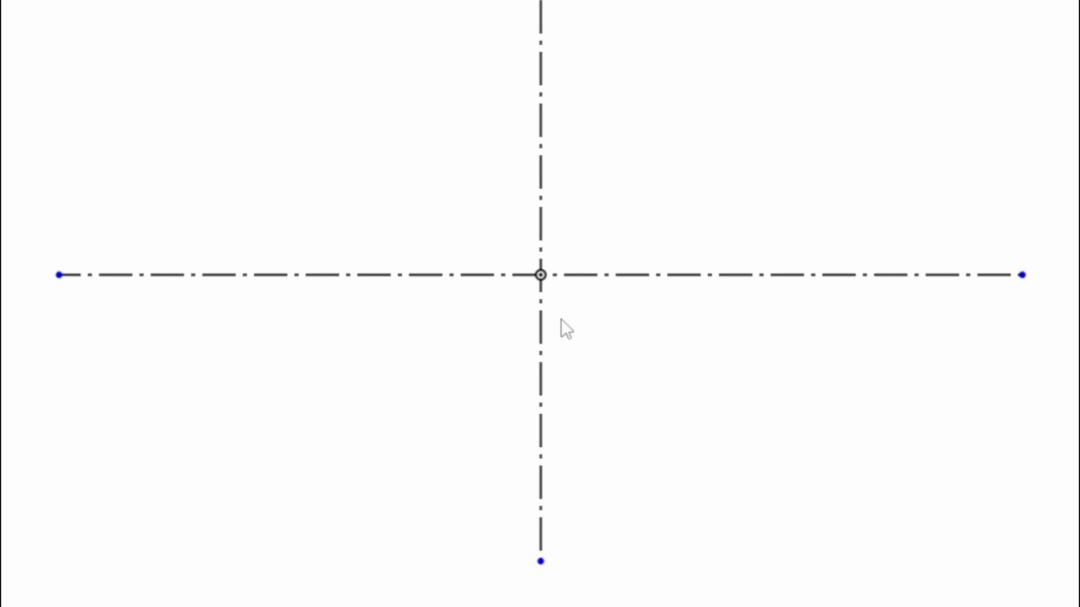
middle_click_drag(562, 319, 534, 349)
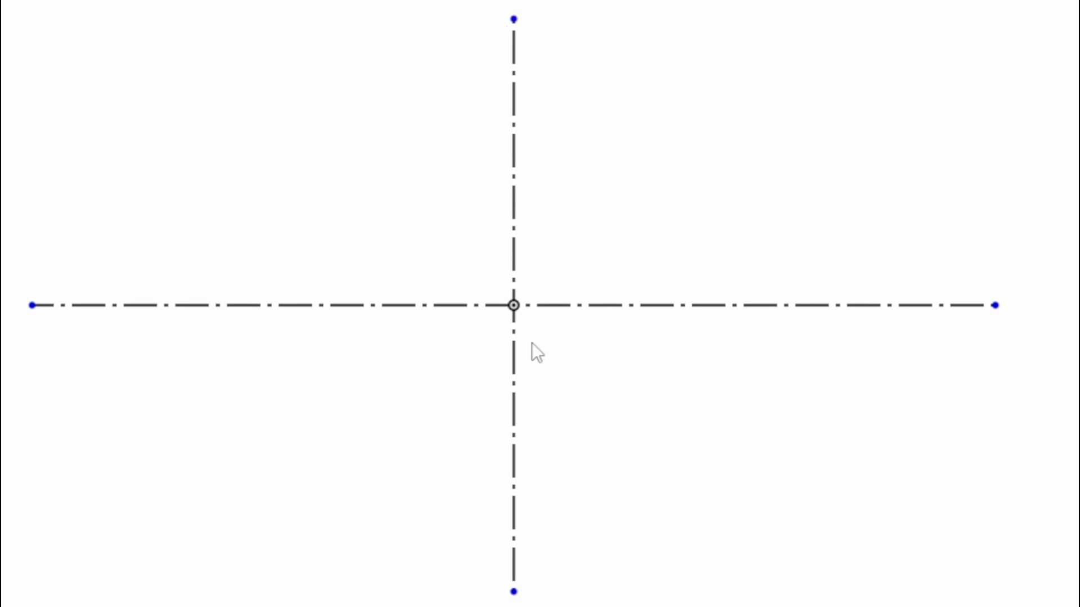
key("c")
left_click(515, 304)
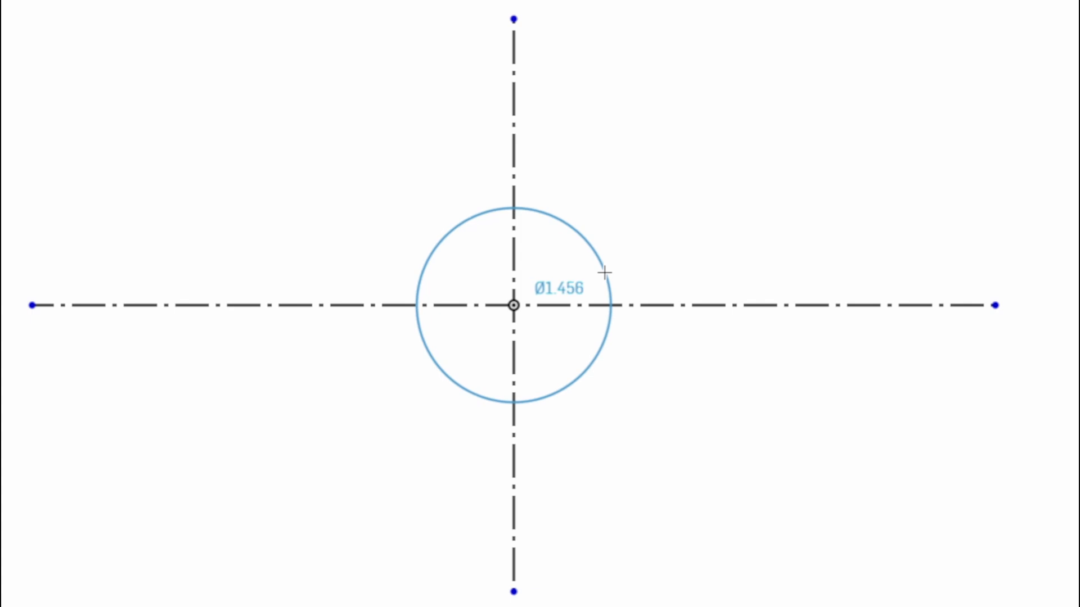
left_click(600, 271)
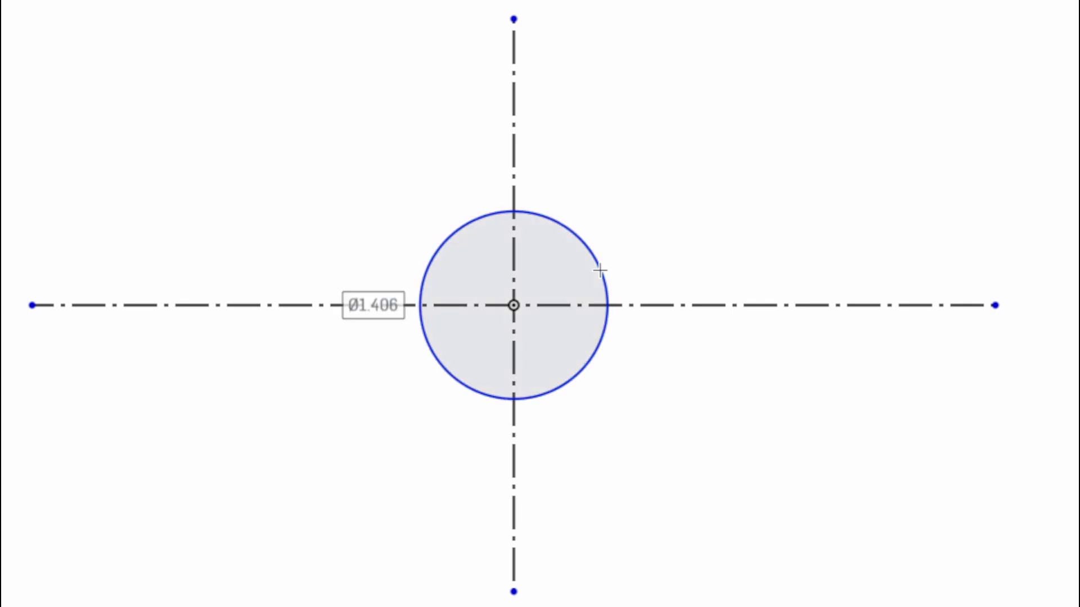
type("0.5")
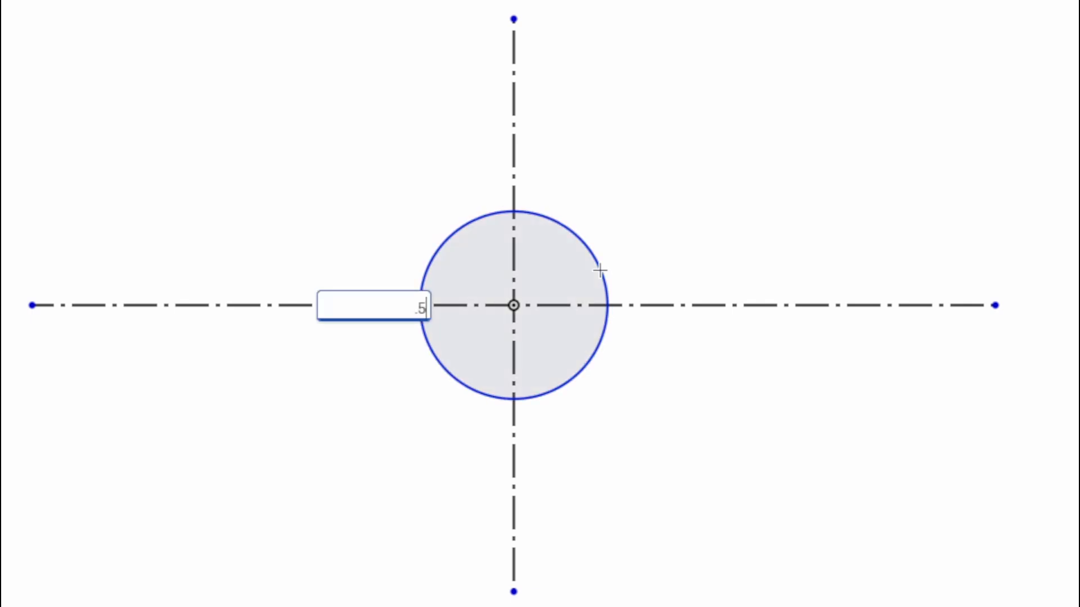
key("Return")
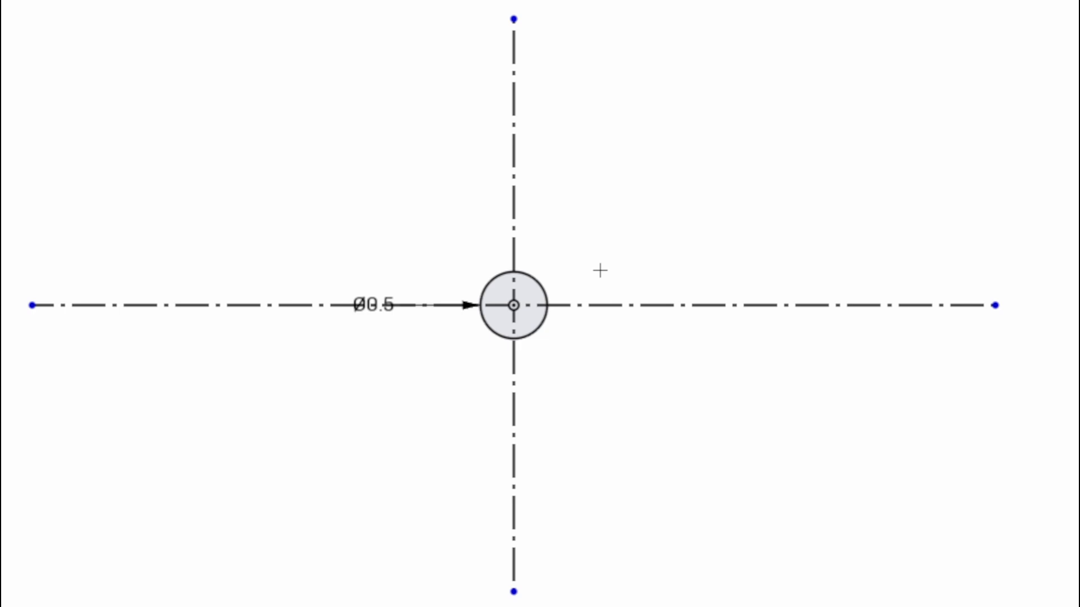
- Draw two concentric circles of 2 in and 3 in diameter, centred on the horizontal construction line left of the origin
scroll(600, 271, "up", 3)
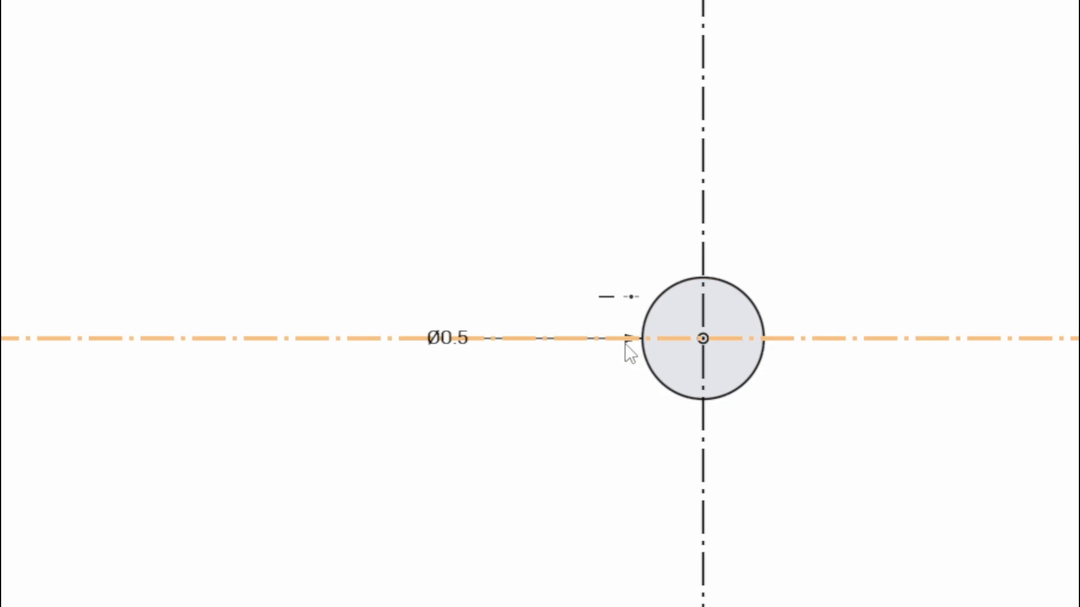
left_click(300, 338)
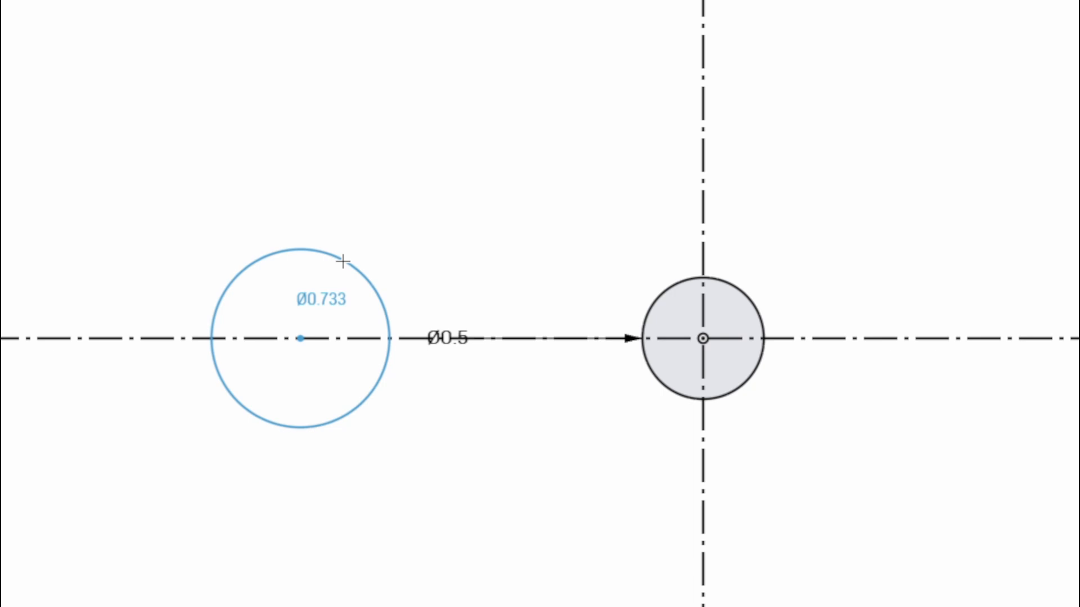
left_click(344, 262)
type("2")
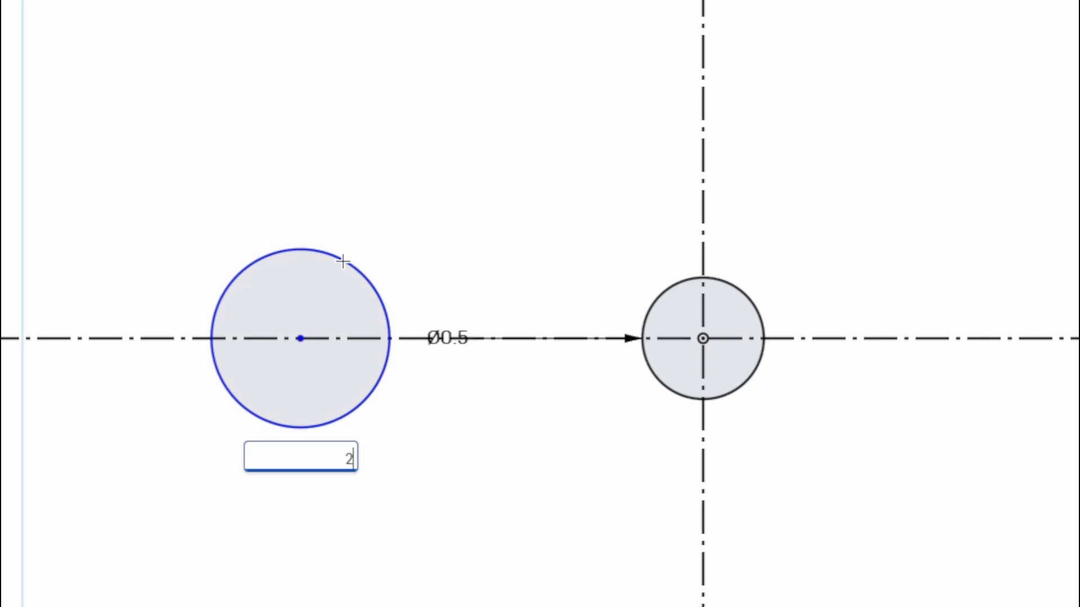
key("Return")
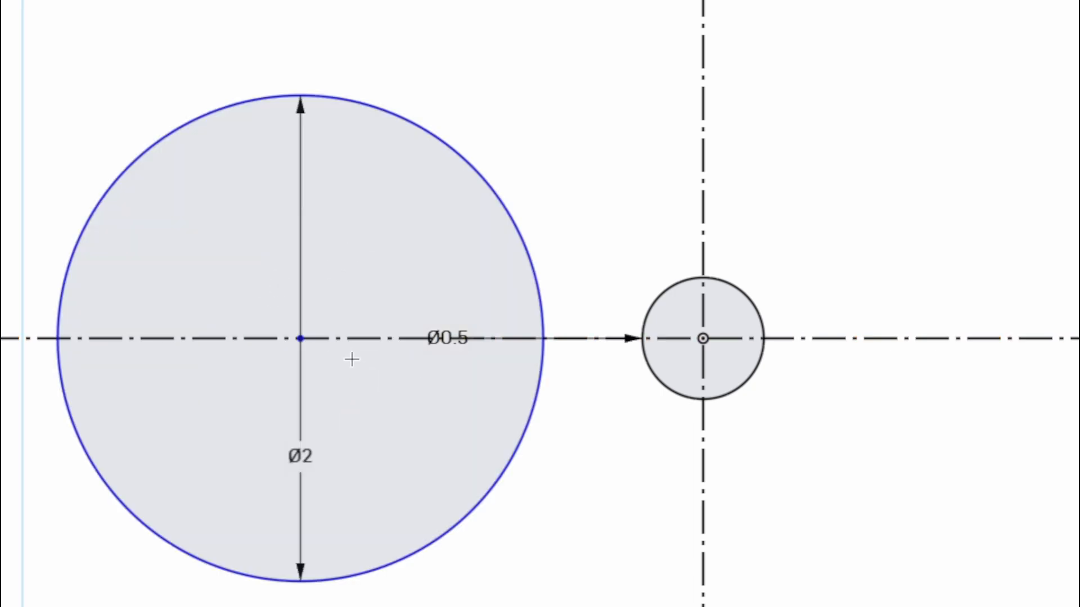
left_click(300, 339)
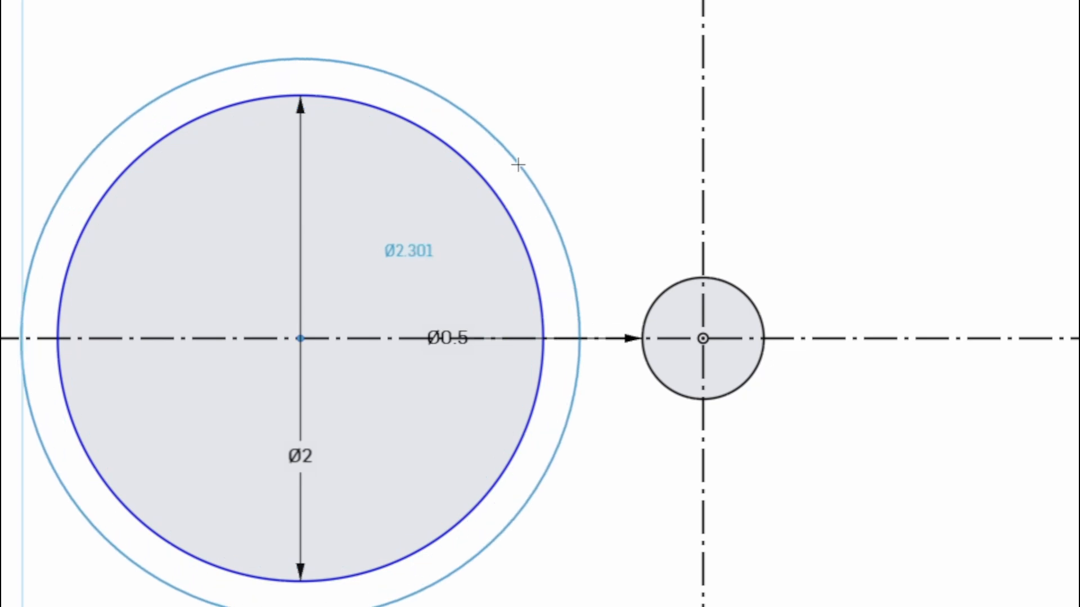
left_click(521, 160)
type("3")
key("Return")
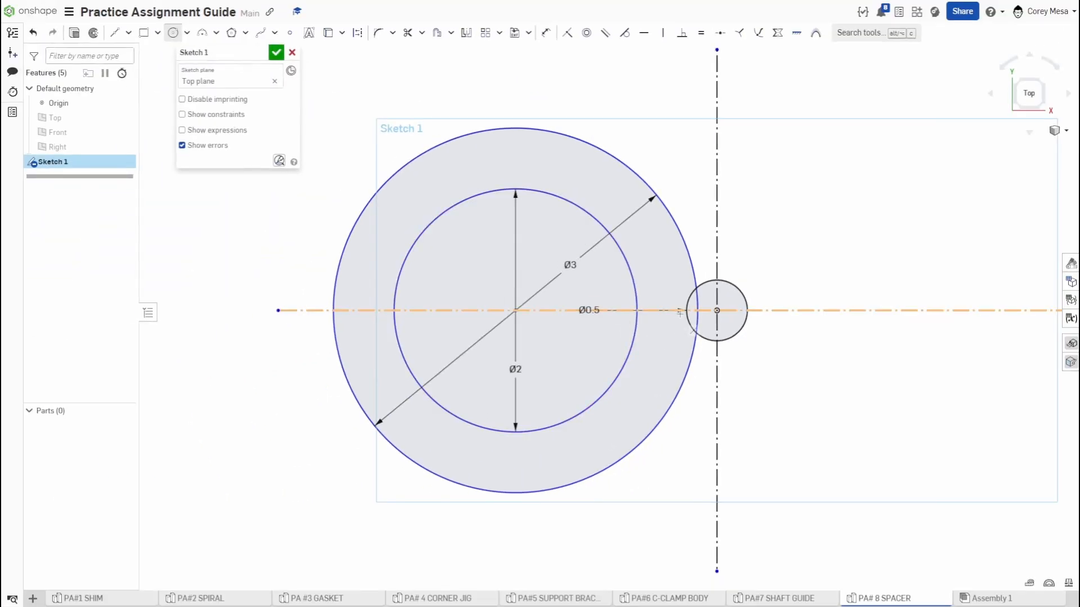
- Dimension the distance from the concentric circles' center to the vertical construction line as 2 in
middle_click_drag(619, 353, 403, 398)
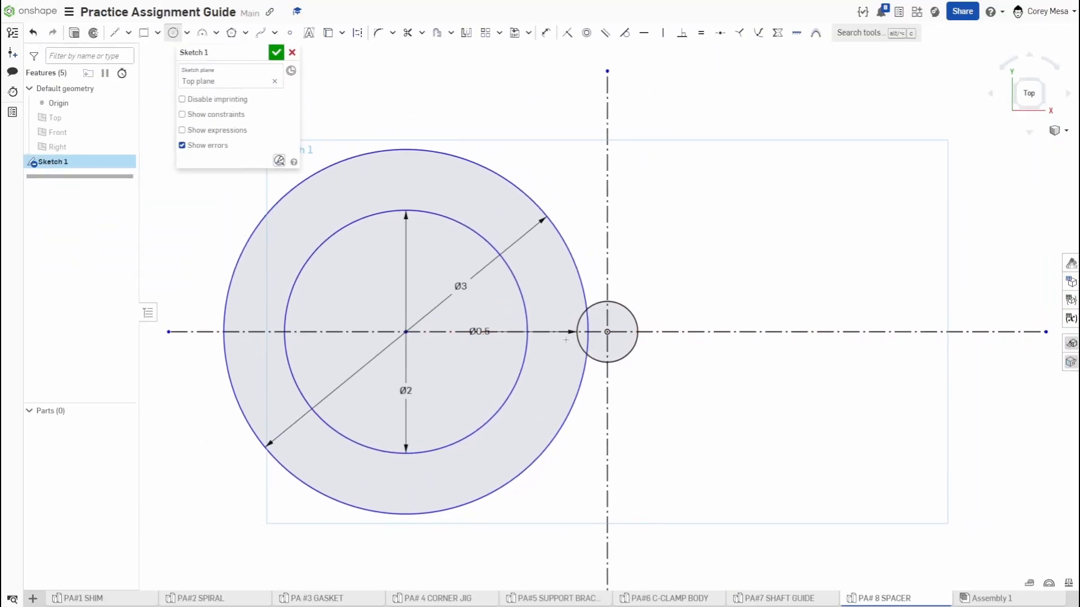
middle_click_drag(566, 340, 532, 350)
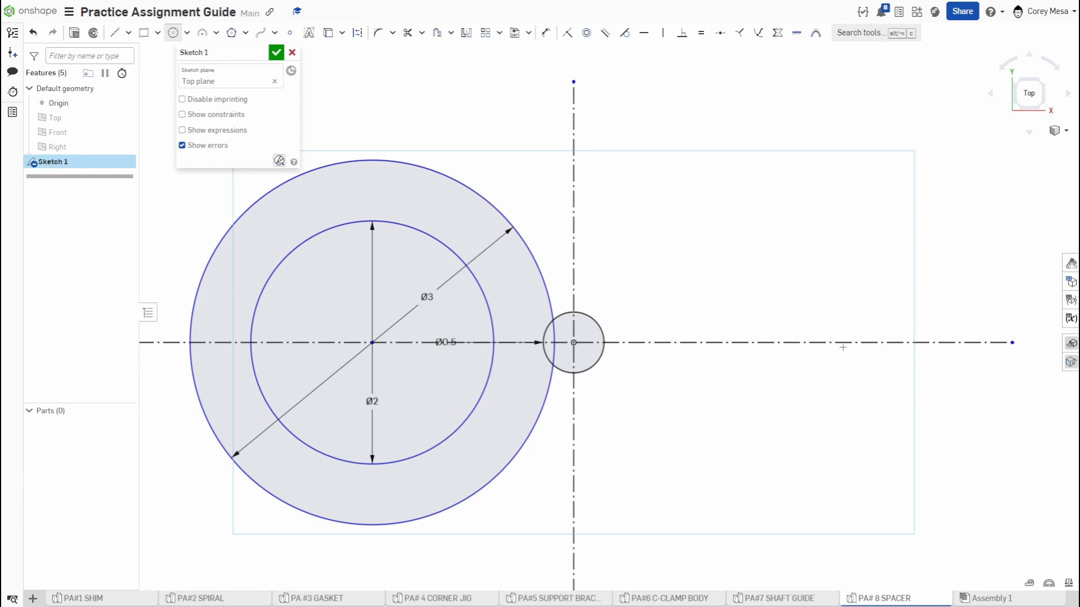
key("d")
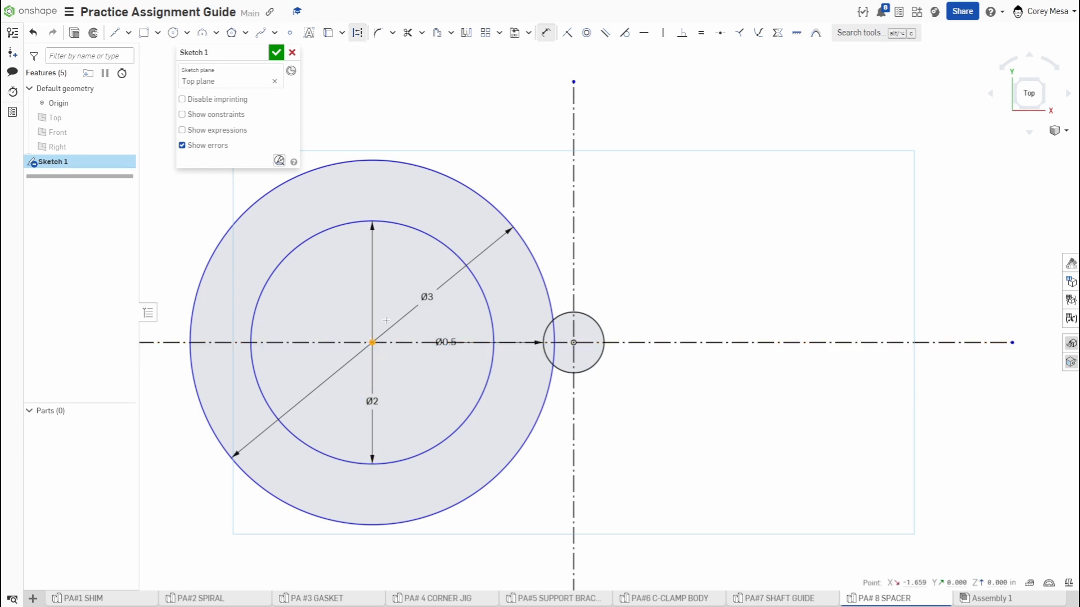
left_click(573, 261)
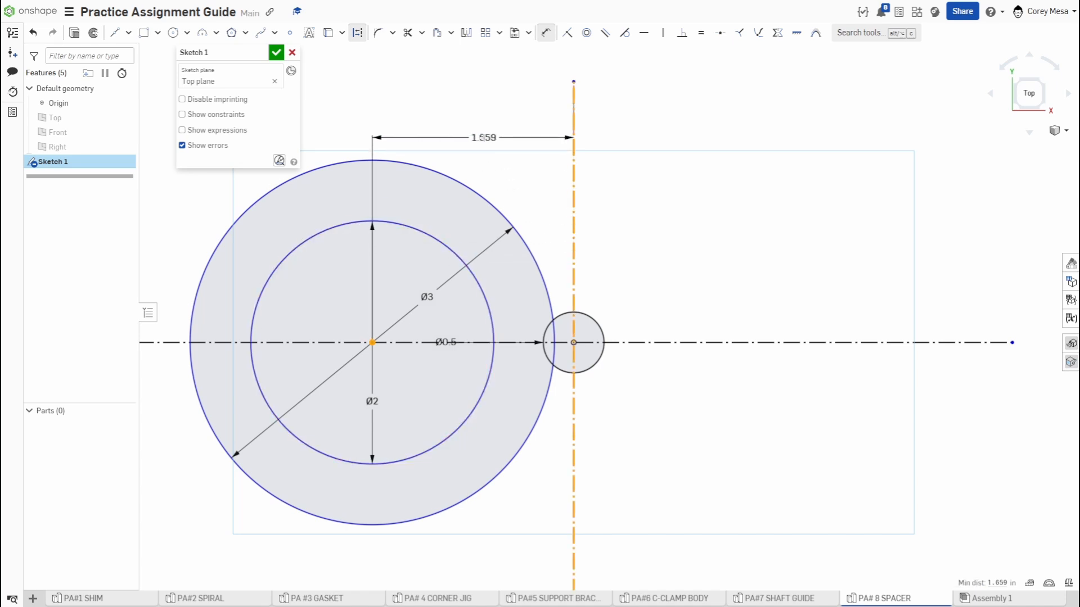
left_click(485, 138)
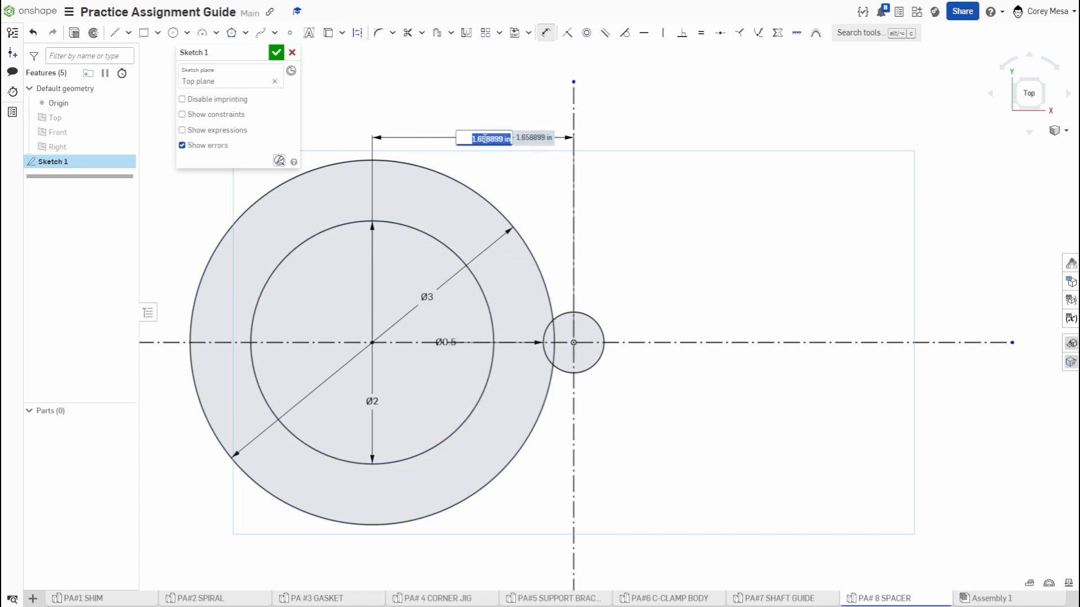
type("2")
key("Return")
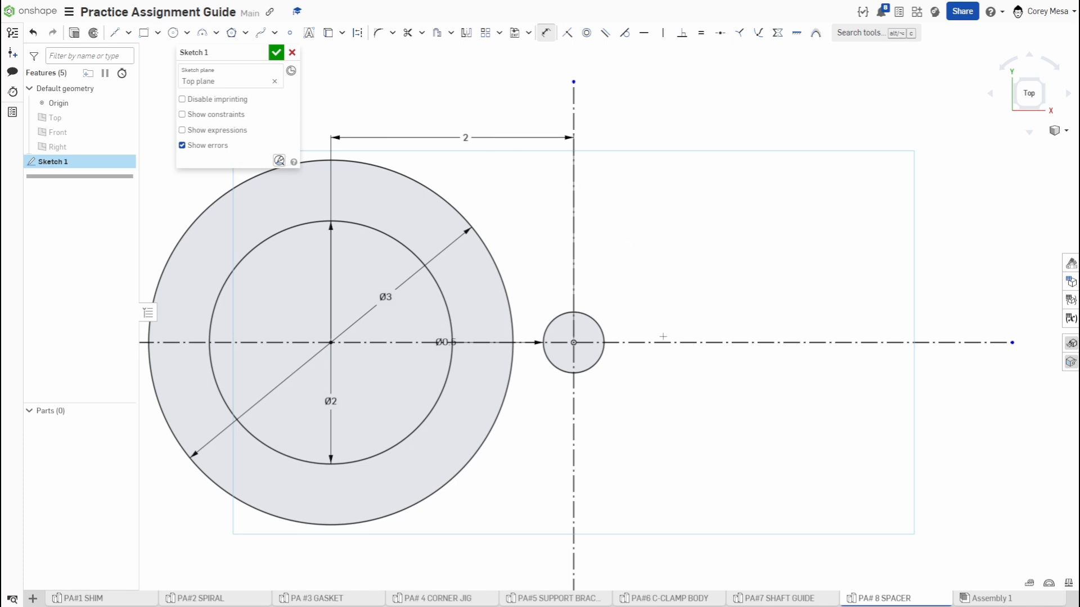
- Mirror the 2 in and 3 in circles across the vertical construction line
key("c")
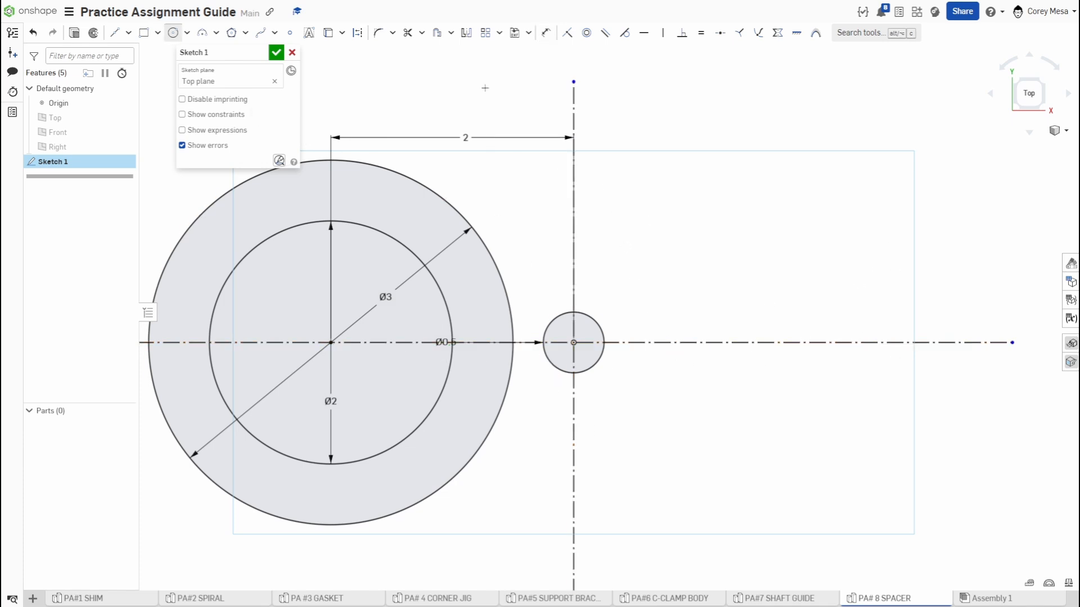
left_click(466, 34)
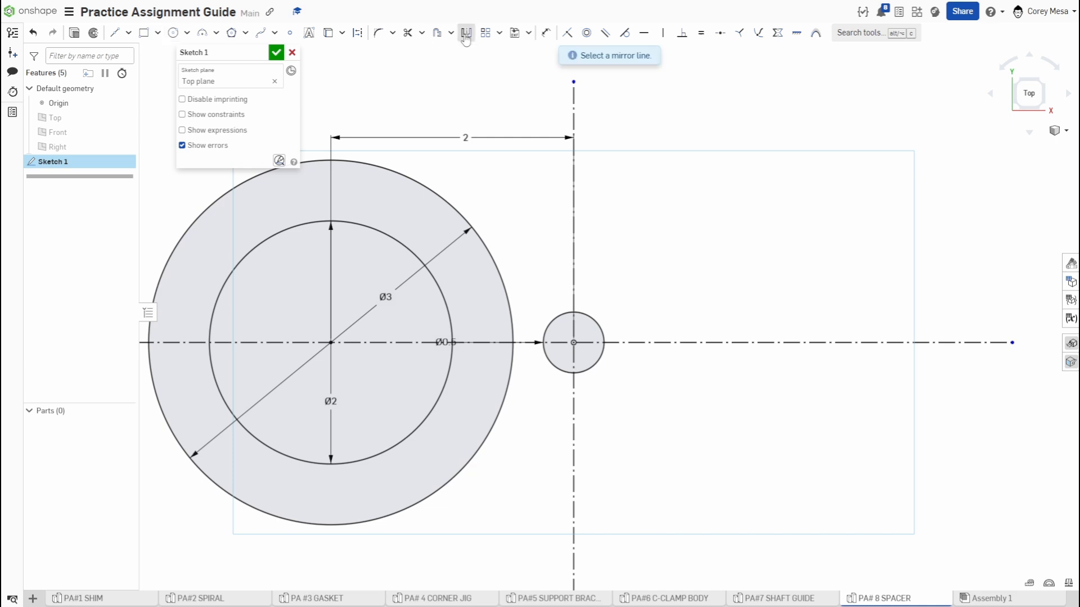
left_click(574, 107)
scroll(513, 229, "up", 2)
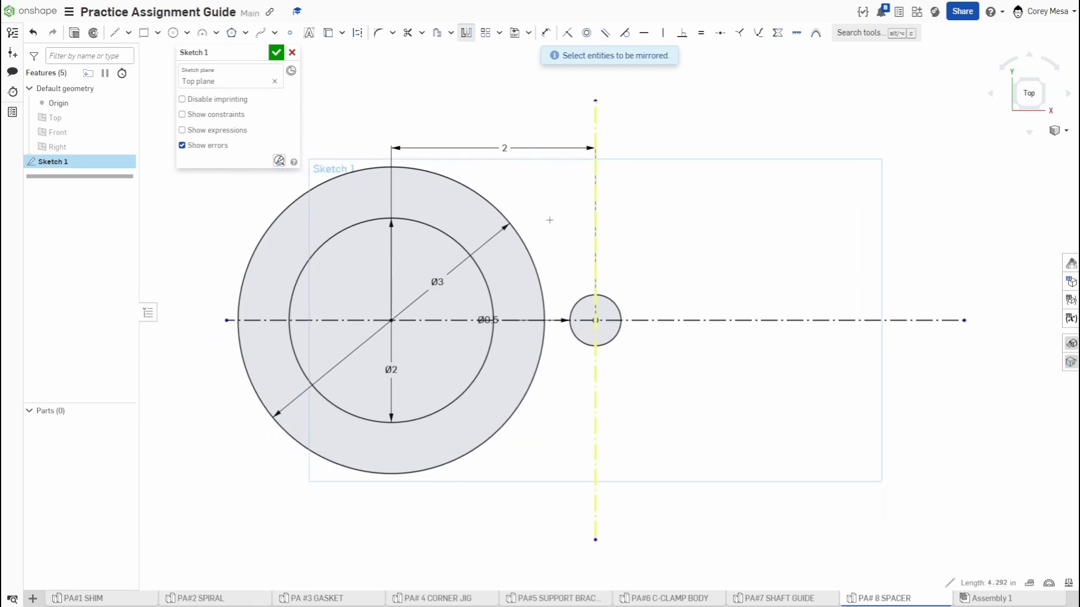
left_click_drag(525, 171, 240, 508)
middle_click_drag(541, 343, 486, 379)
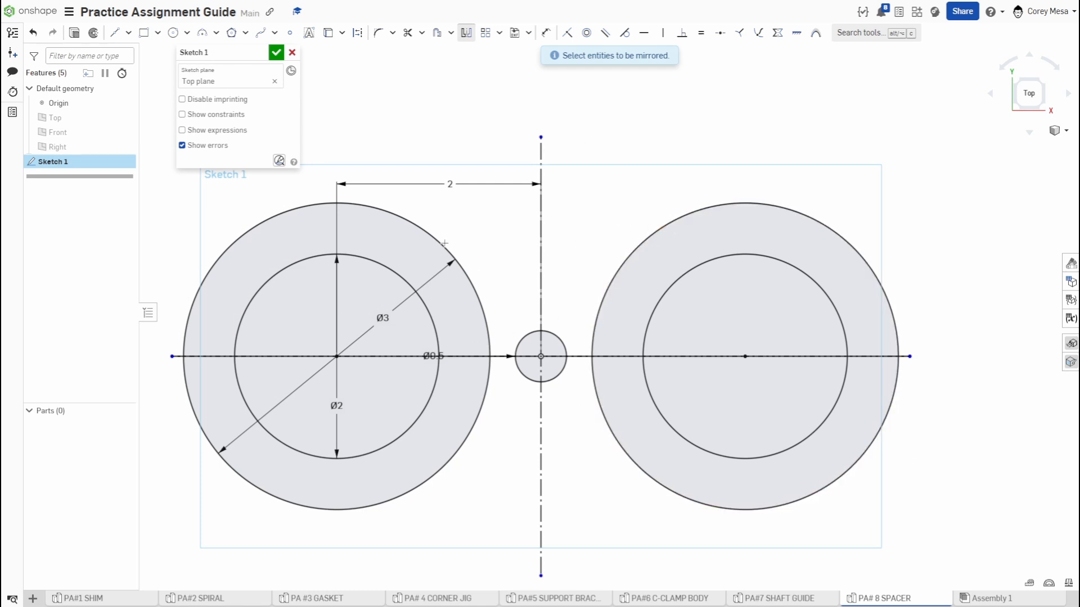
key("Escape")
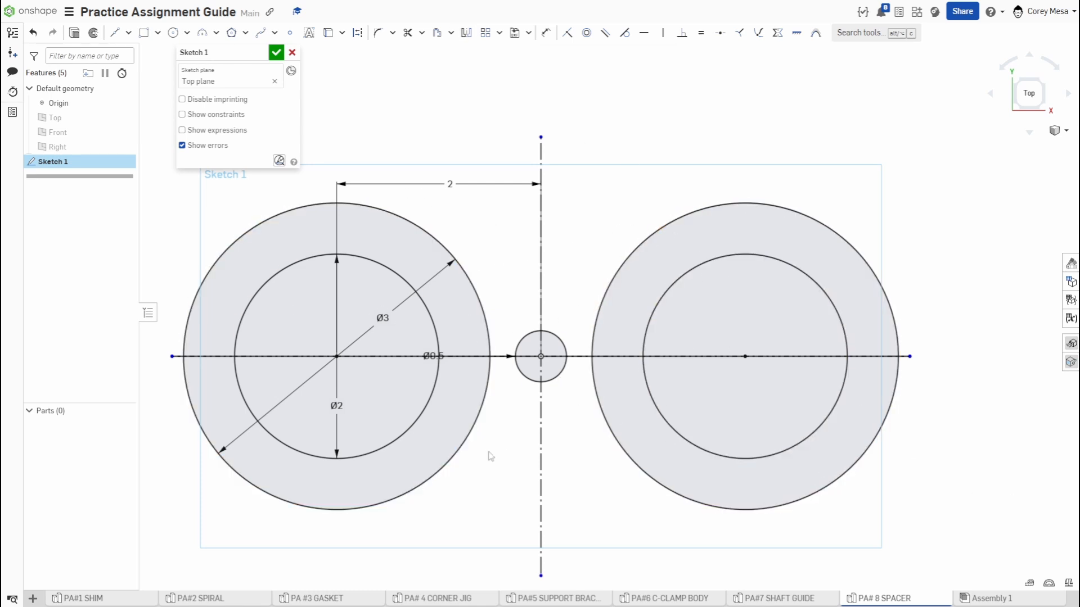
- Try a 4 in diameter on the left outer circle and a 1 in diameter on its inner circle, undoing each change
double_click(382, 317)
type("4")
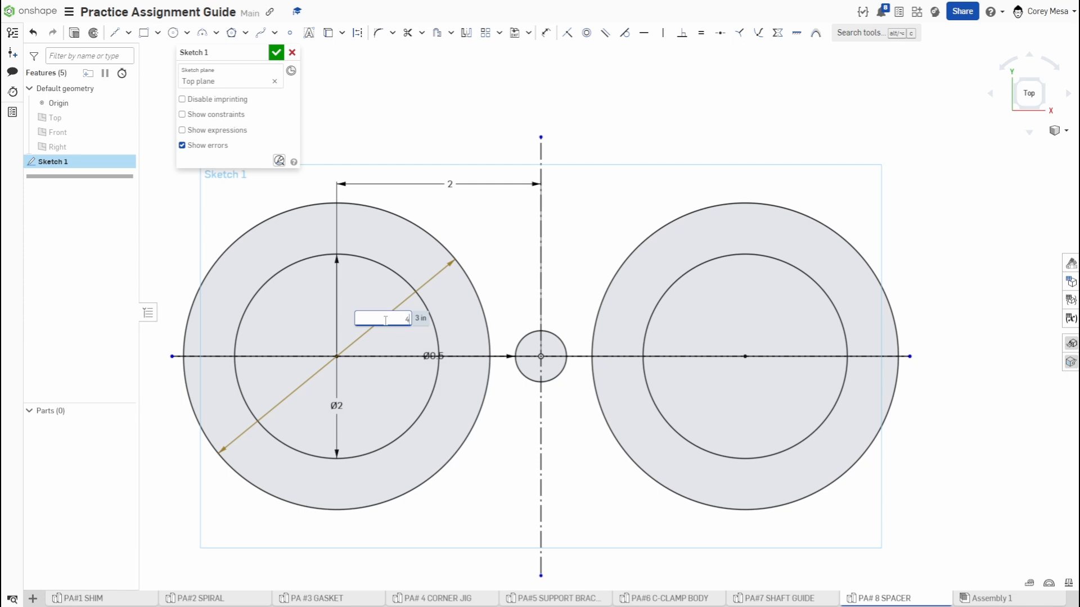
key("Return")
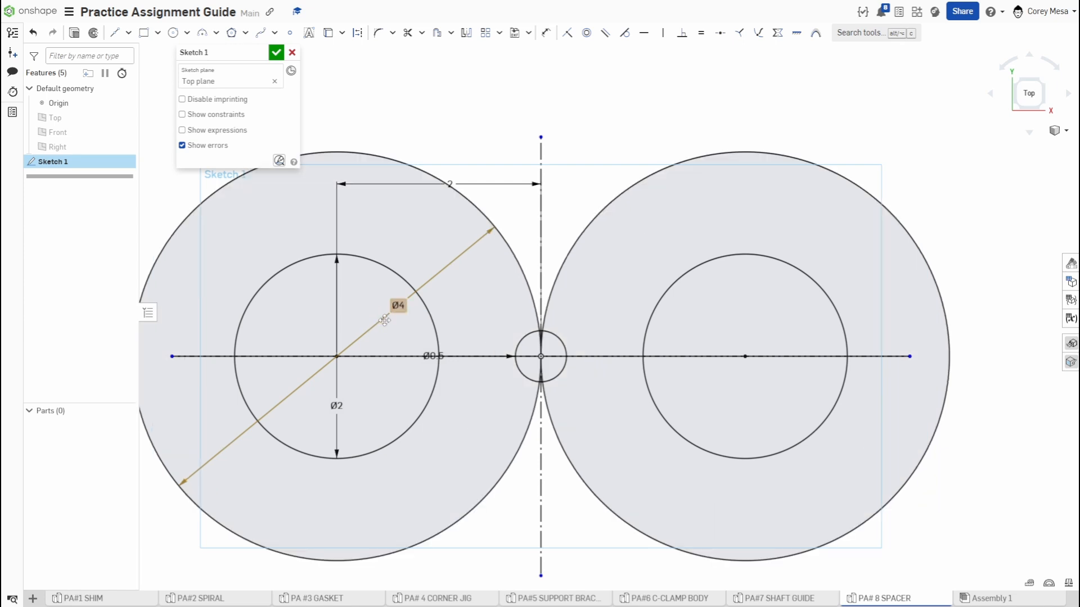
key("ctrl+z")
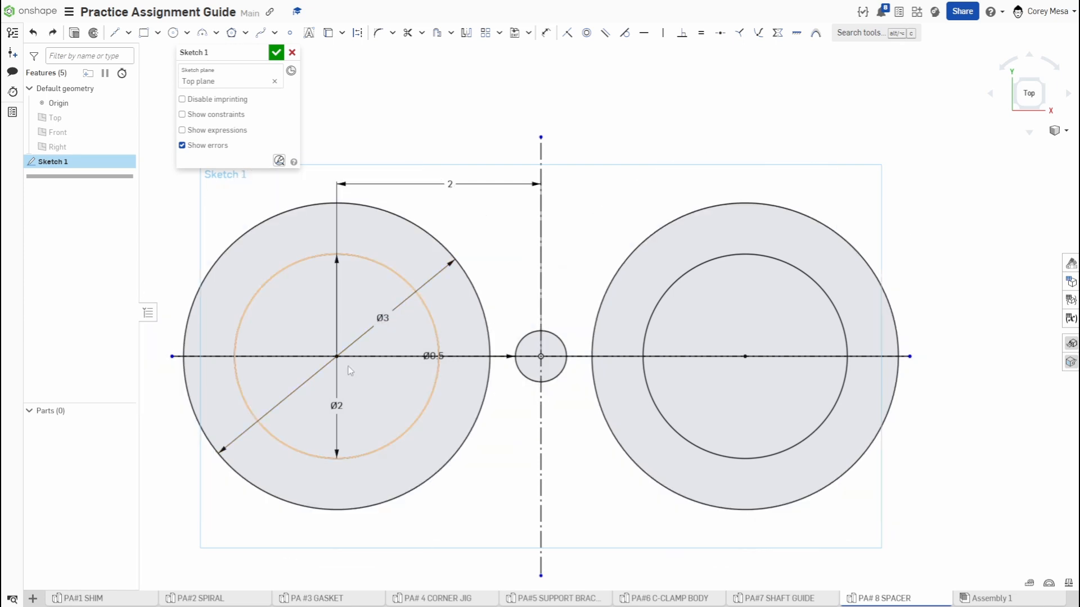
double_click(333, 405)
type("1")
key("Return")
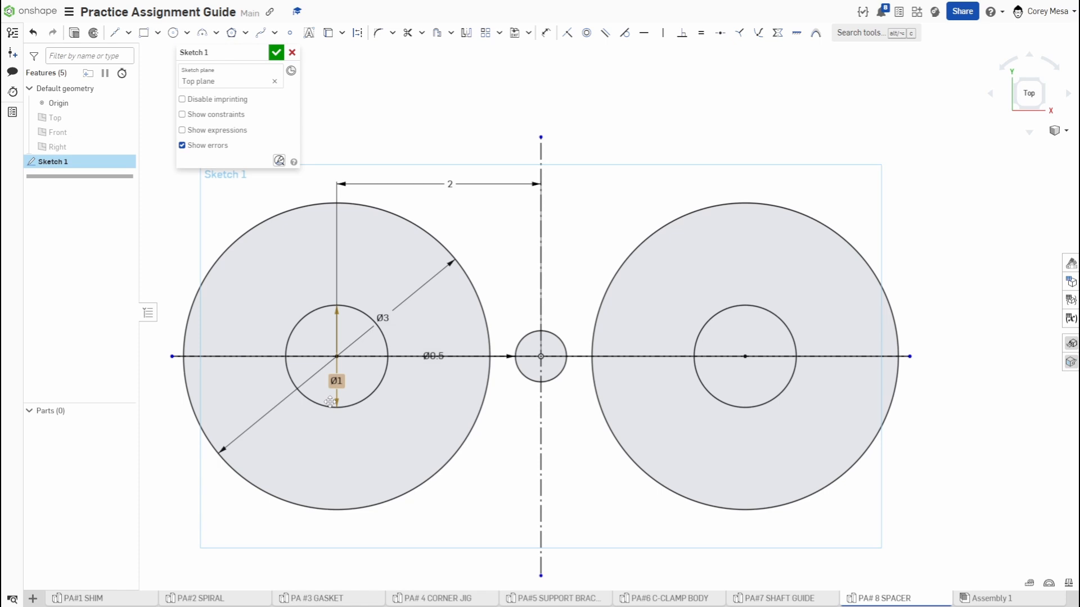
key("ctrl+z")
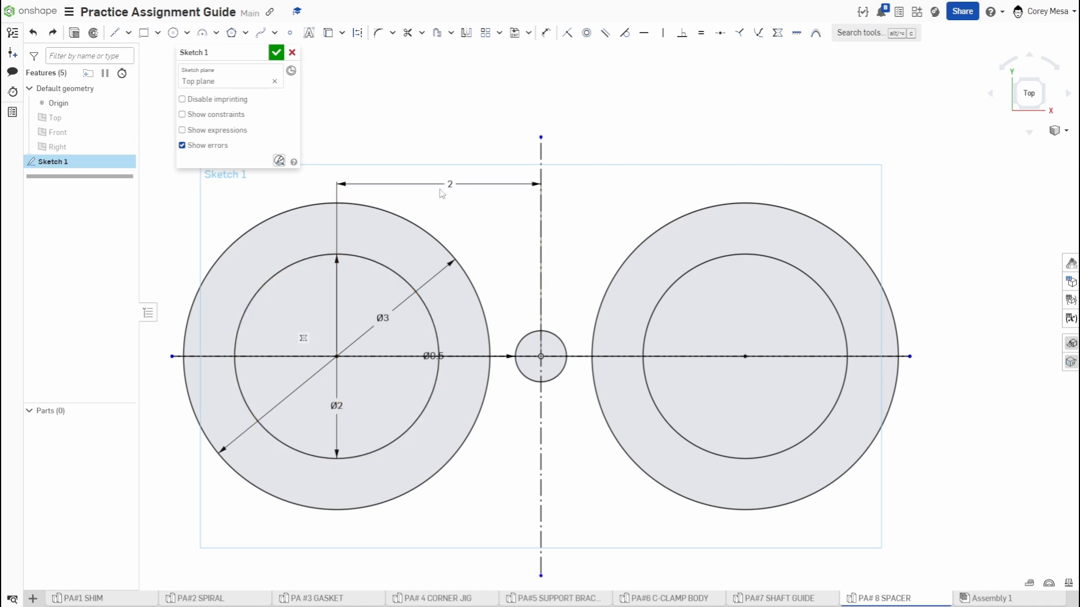
- Draw a circle centred above and in line with the vertical construction line, entering its diameter as 1.5*2 in
key("alt+Tab")
key("c")
scroll(571, 298, "down", 3)
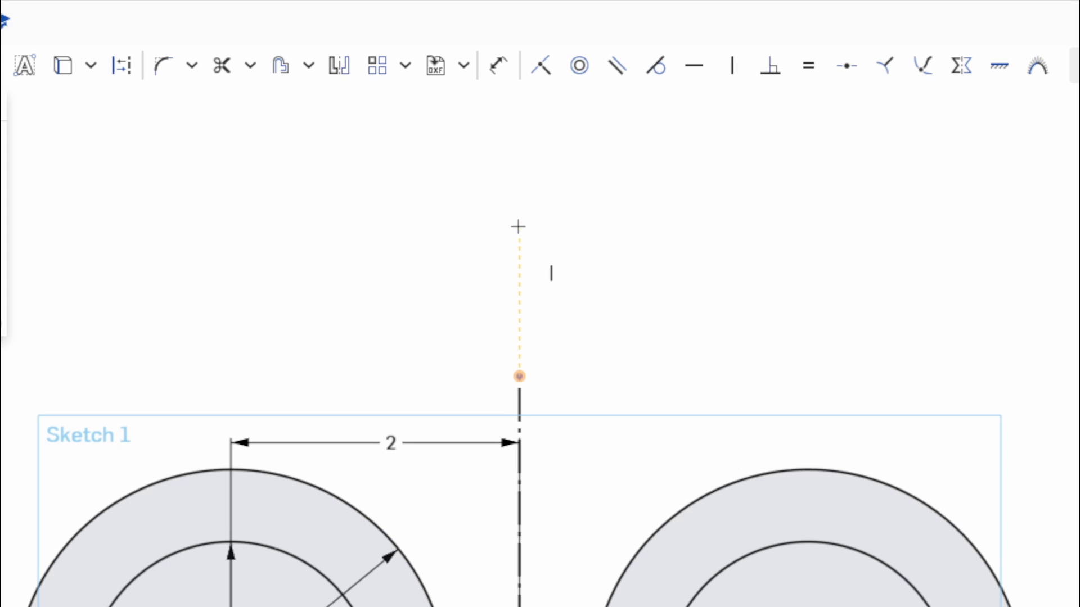
left_click(519, 188)
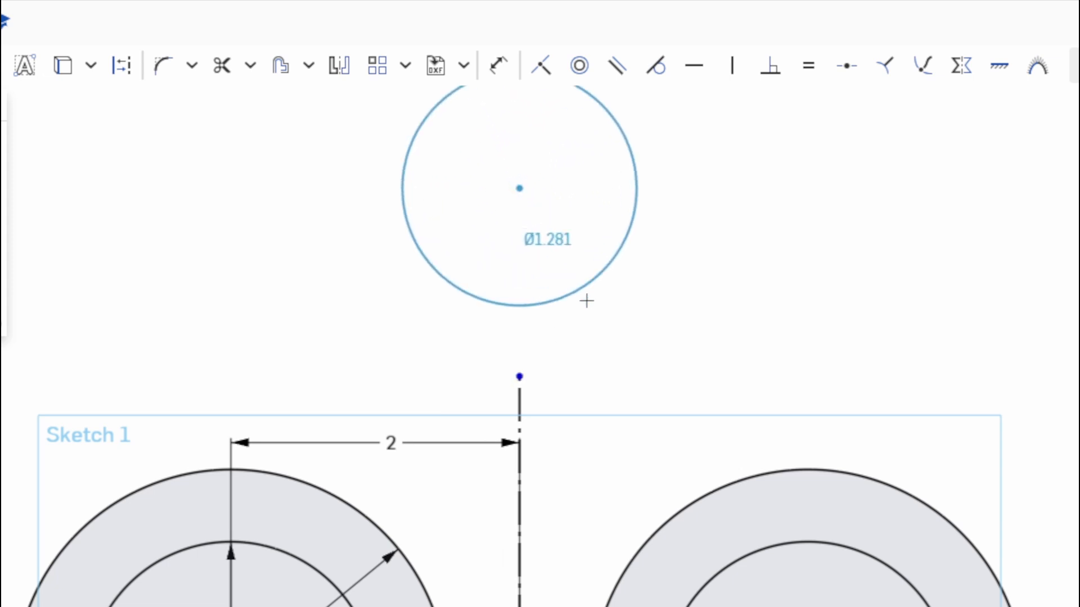
left_click(623, 330)
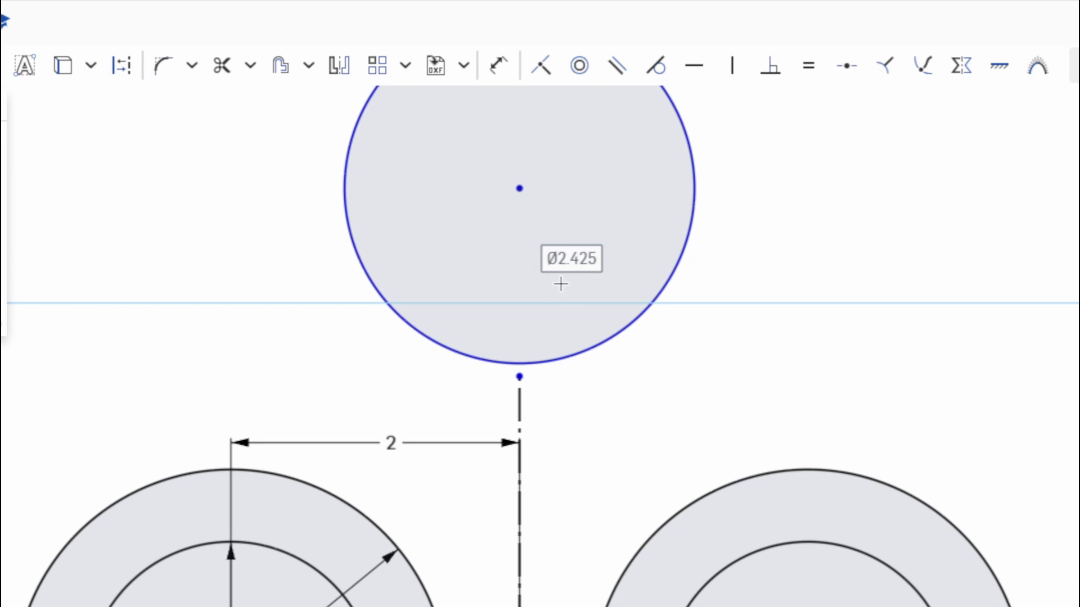
type("3")
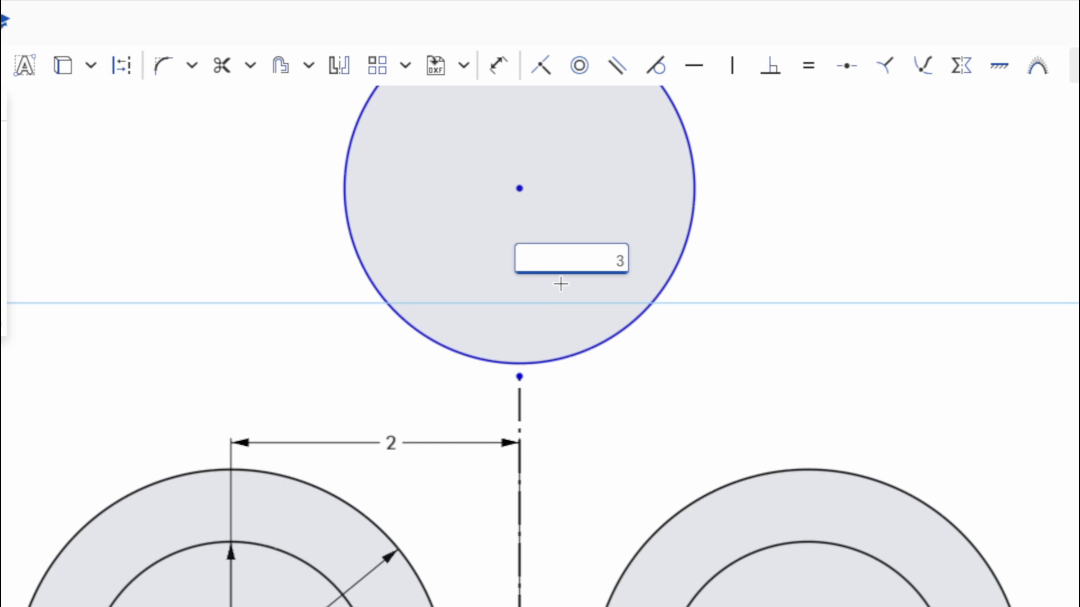
key("BackSpace")
type("1.5")
type("*")
type("2")
key("Return")
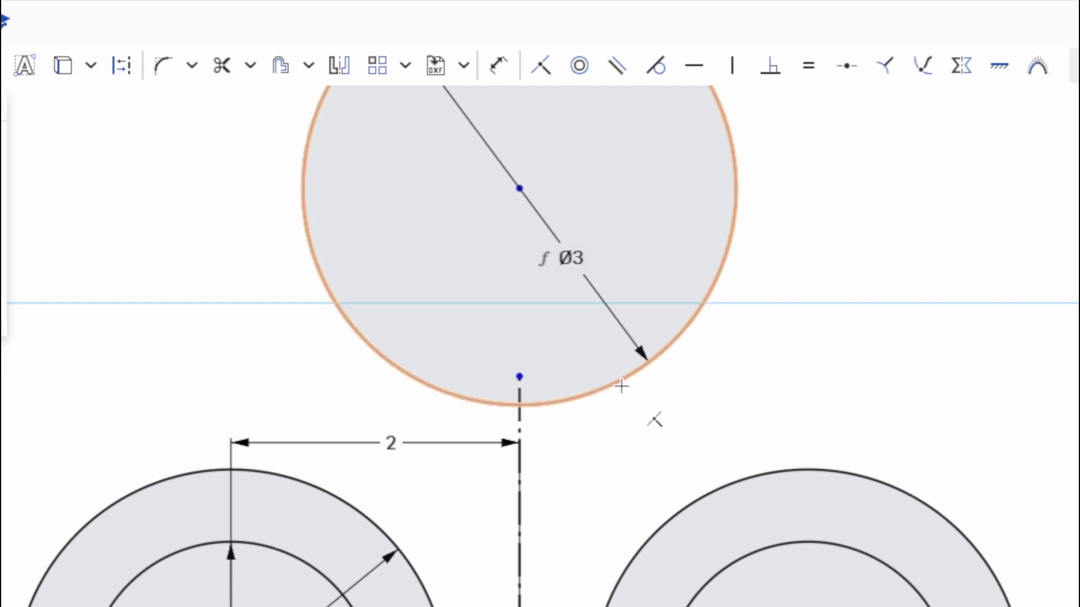
- Make the upper 3 in circle tangent to the outer circle on the right side of the sketch
key("t")
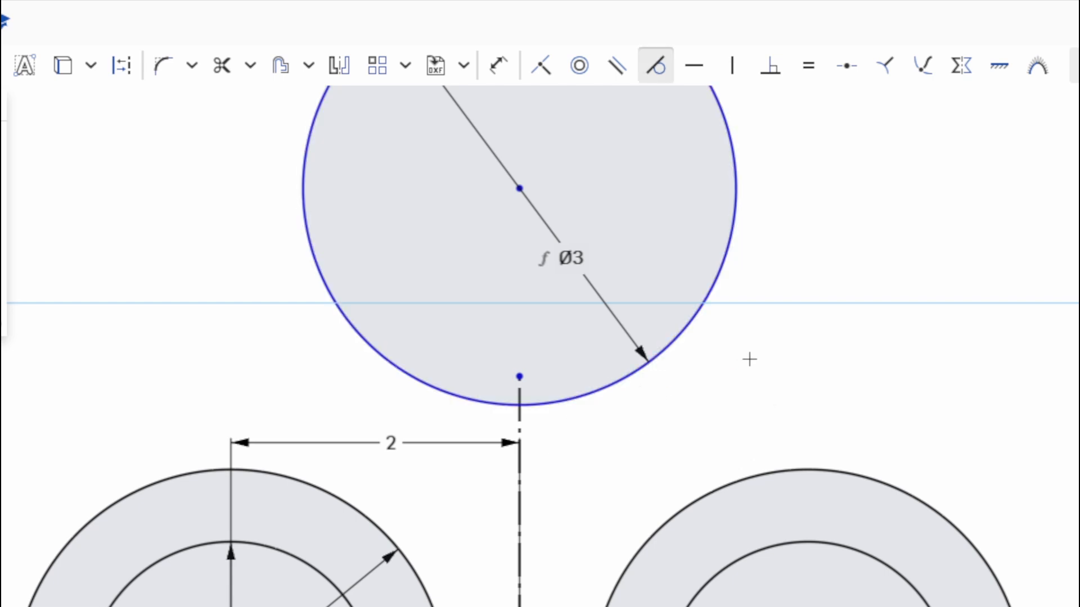
left_click(632, 369)
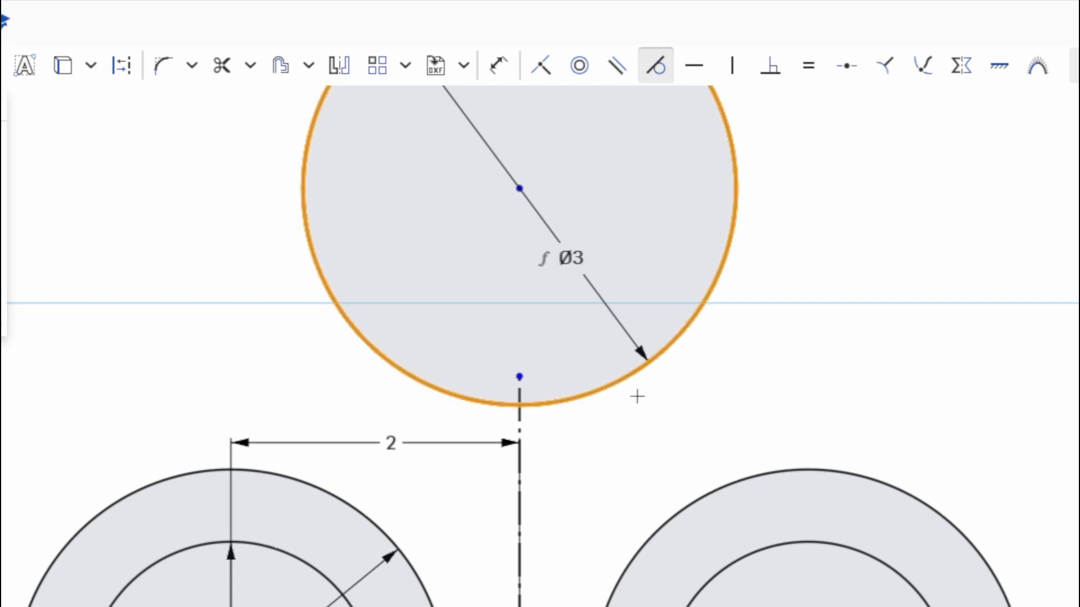
left_click(677, 509)
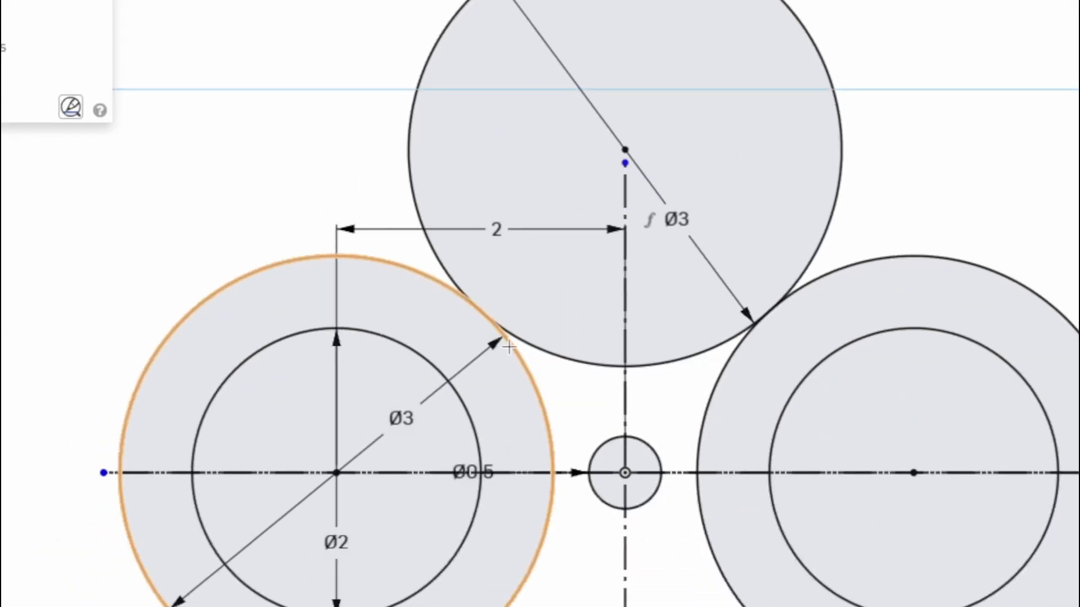
middle_click_drag(483, 186, 531, 218)
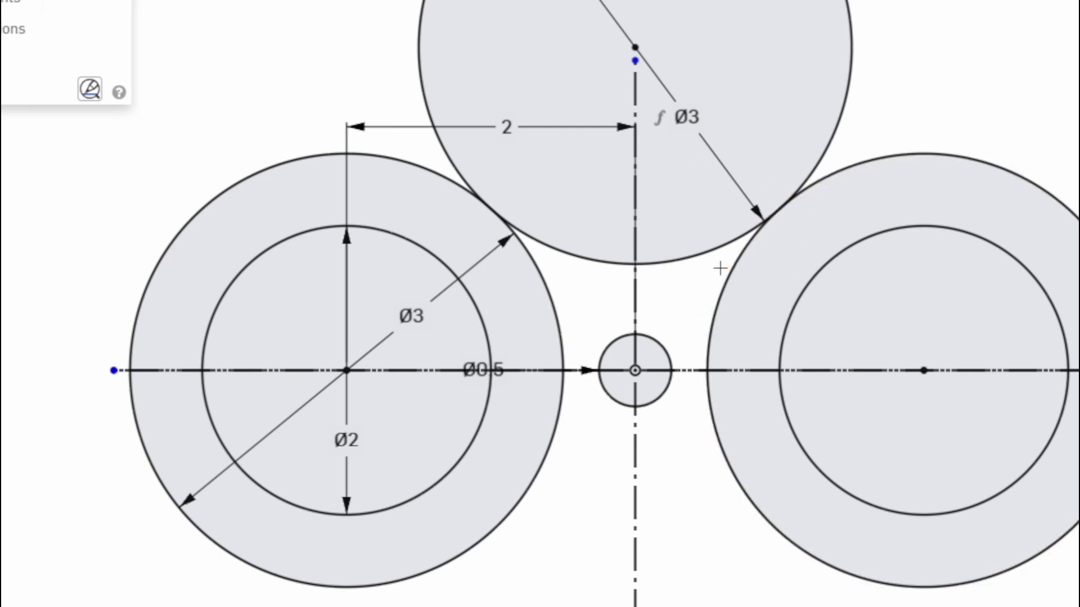
middle_click_drag(718, 268, 697, 345)
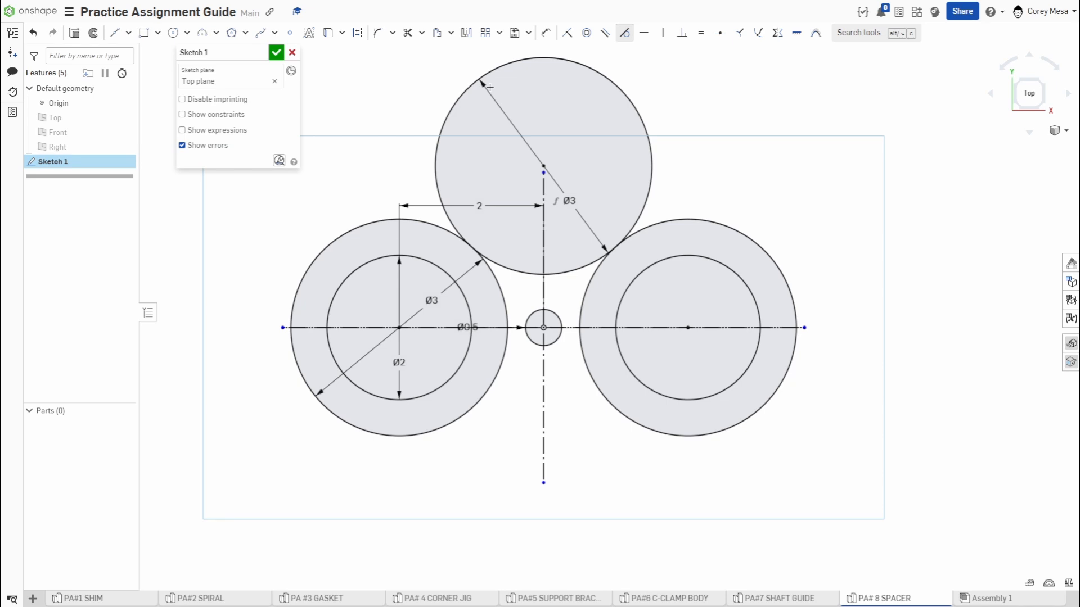
- Trim the upper portion of the top 3 in circle, keeping only the lower arc between the two outer circles
key("m")
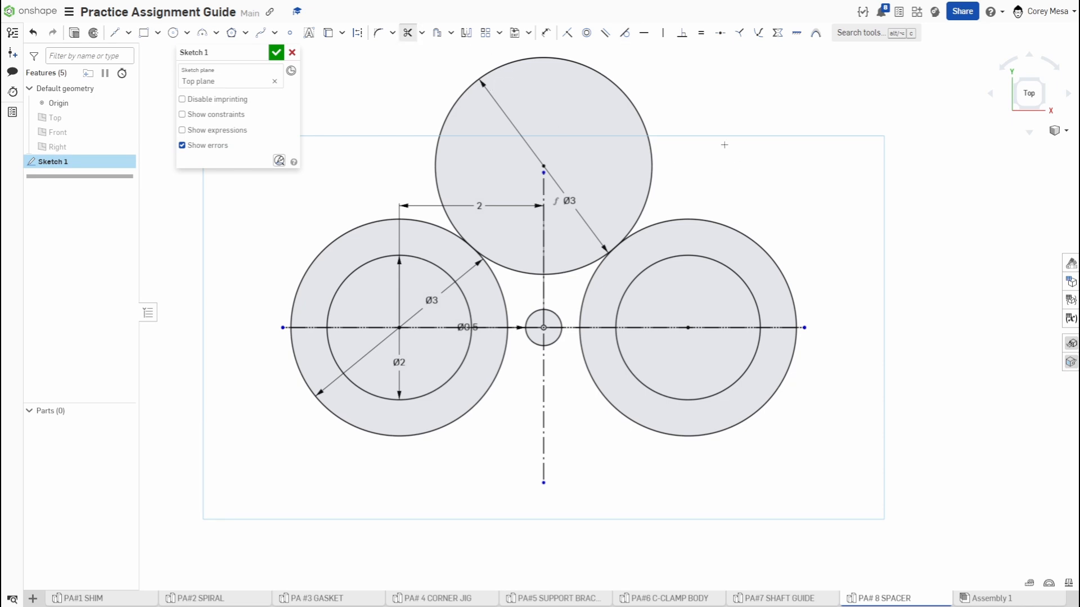
left_click(642, 122)
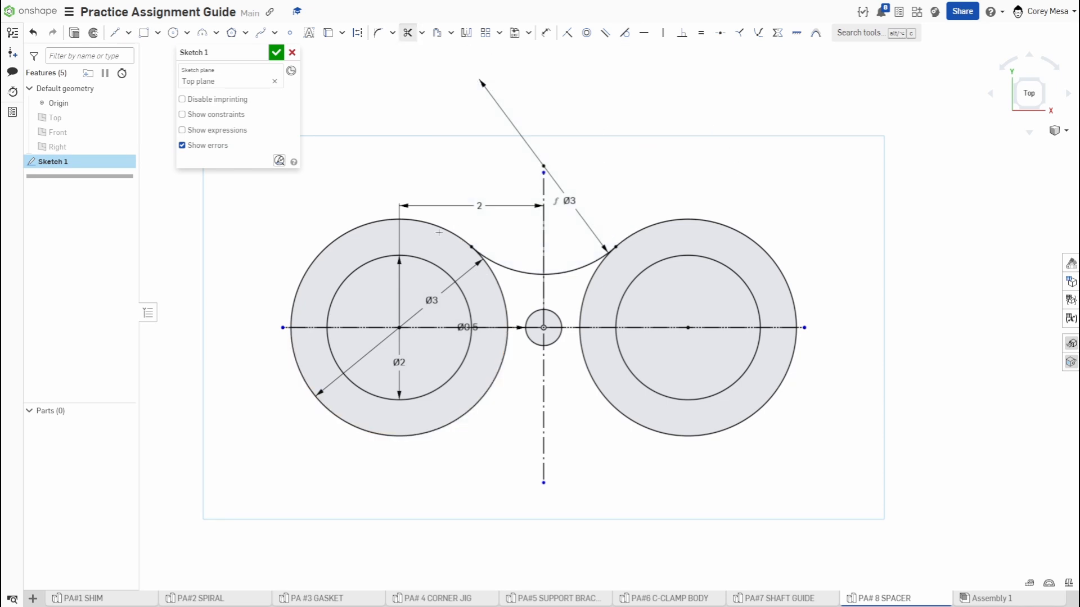
scroll(526, 273, "up", 5)
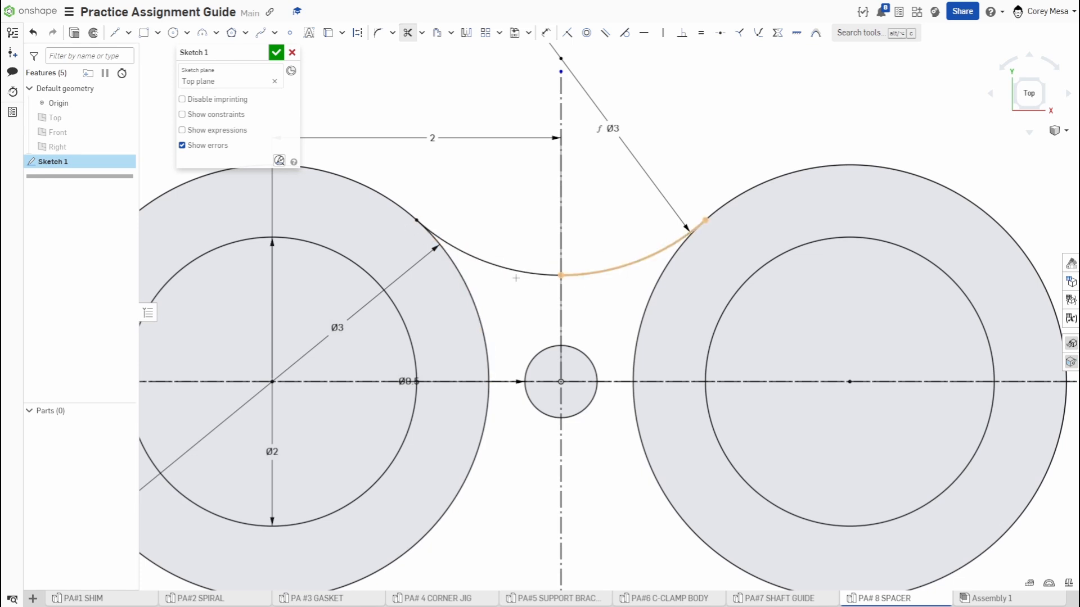
- Mirror the tangent arc across the horizontal construction line to form the lower side of the spacer
left_click(468, 34)
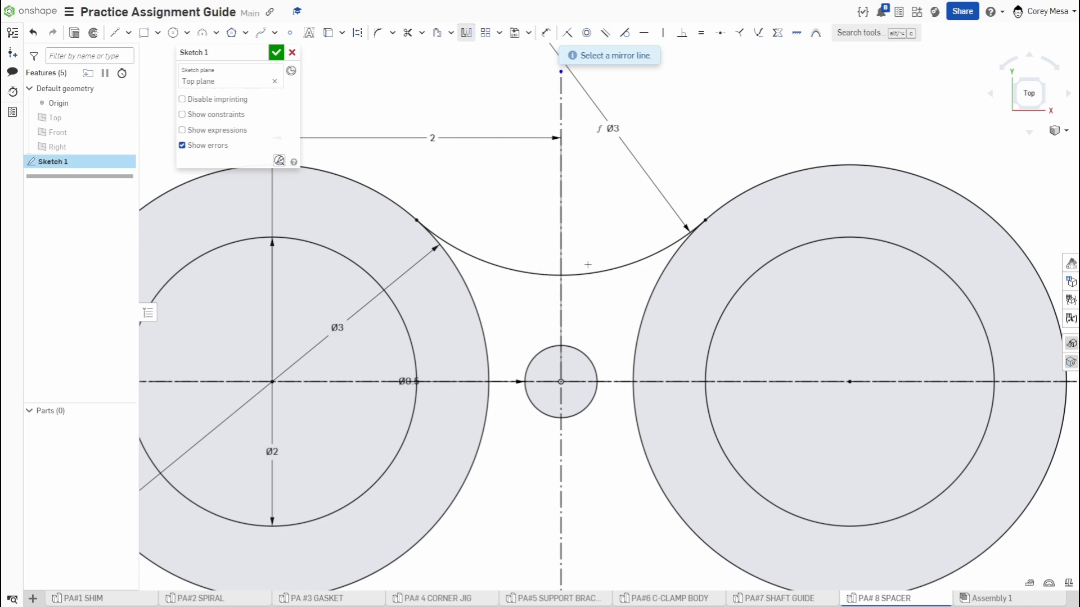
left_click(625, 382)
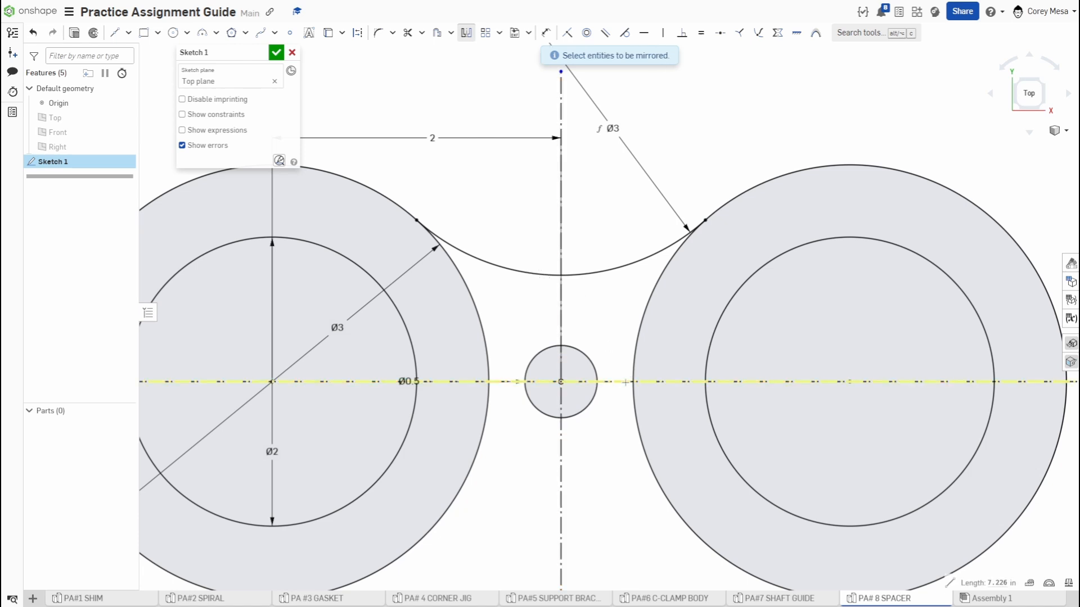
left_click(534, 274)
key("f")
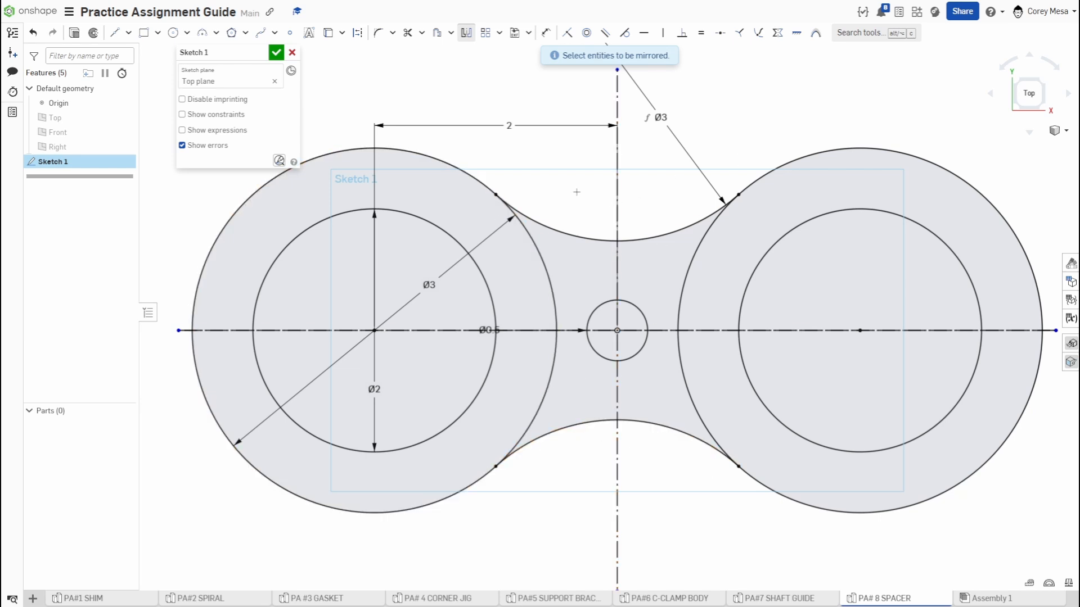
key("Escape")
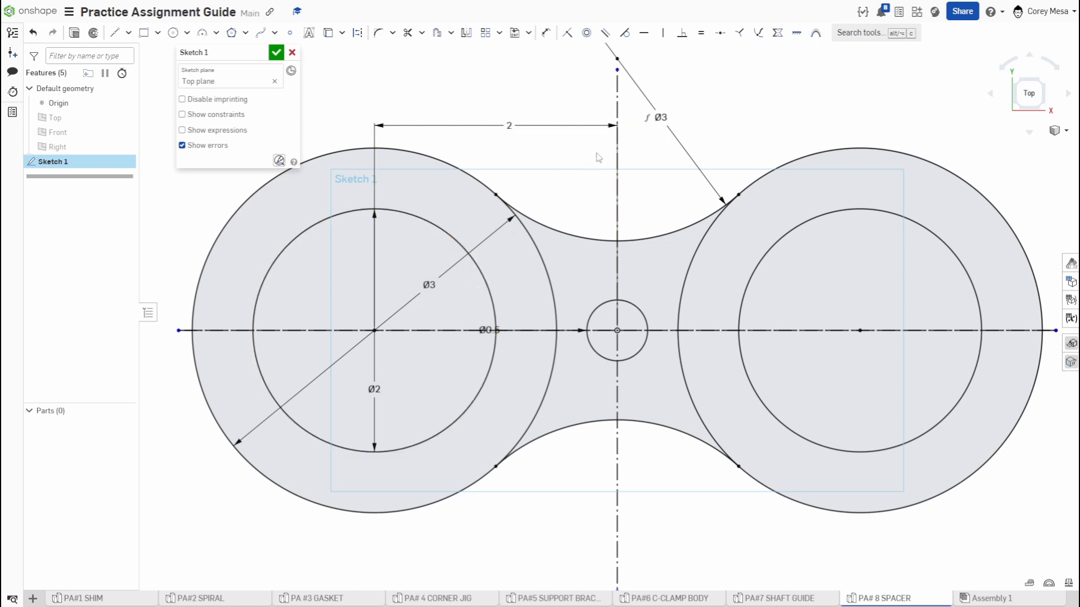
- Trim the inward-facing arcs of both 3 in circles between the tangent points and compare the outline with the practice drawing
key("t")
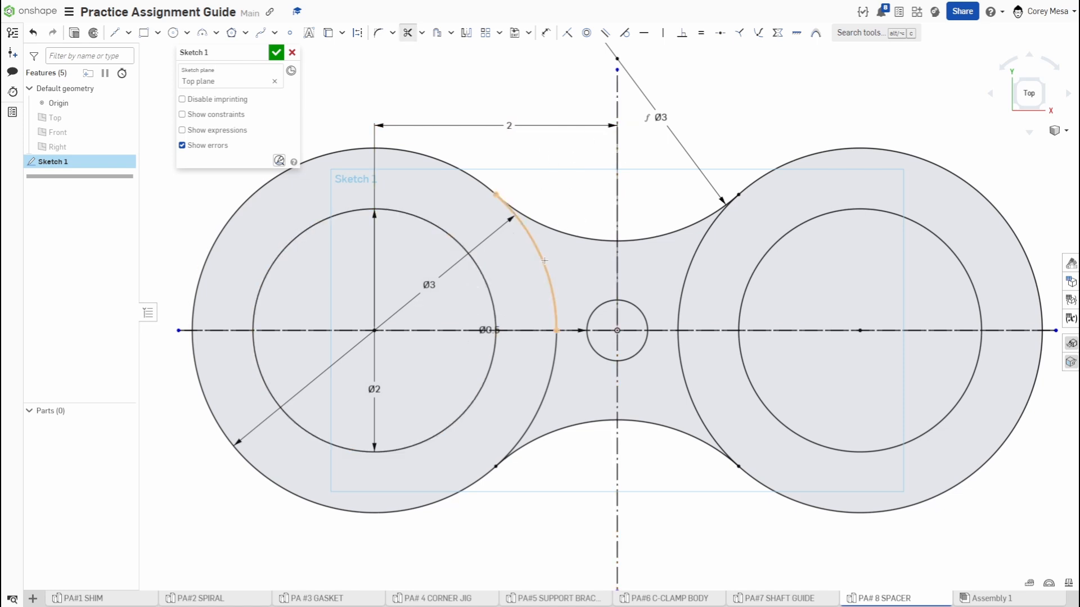
left_click(544, 261)
left_click(547, 388)
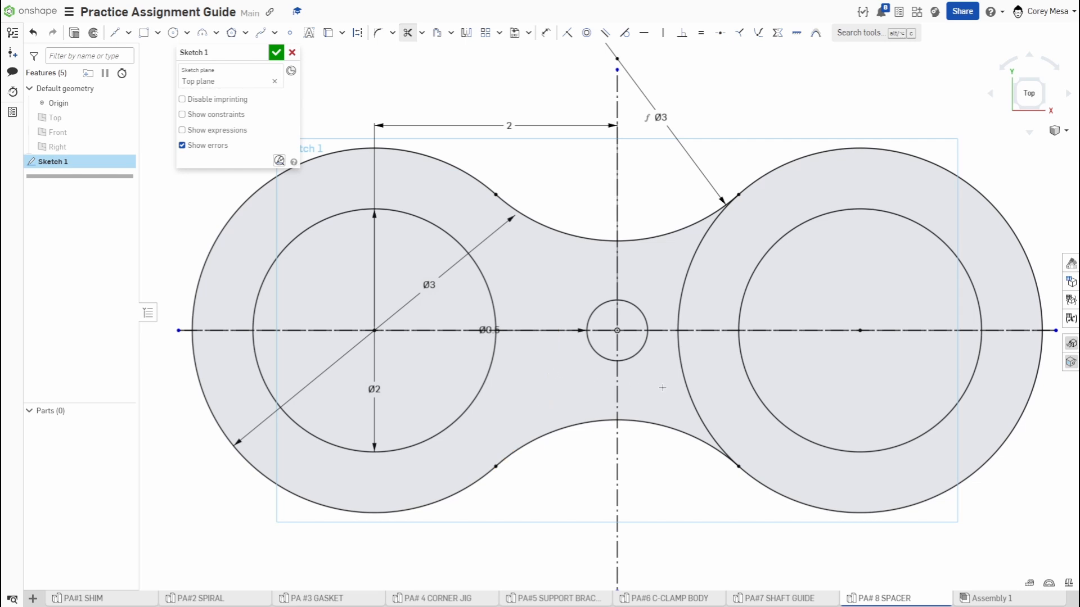
left_click(680, 383)
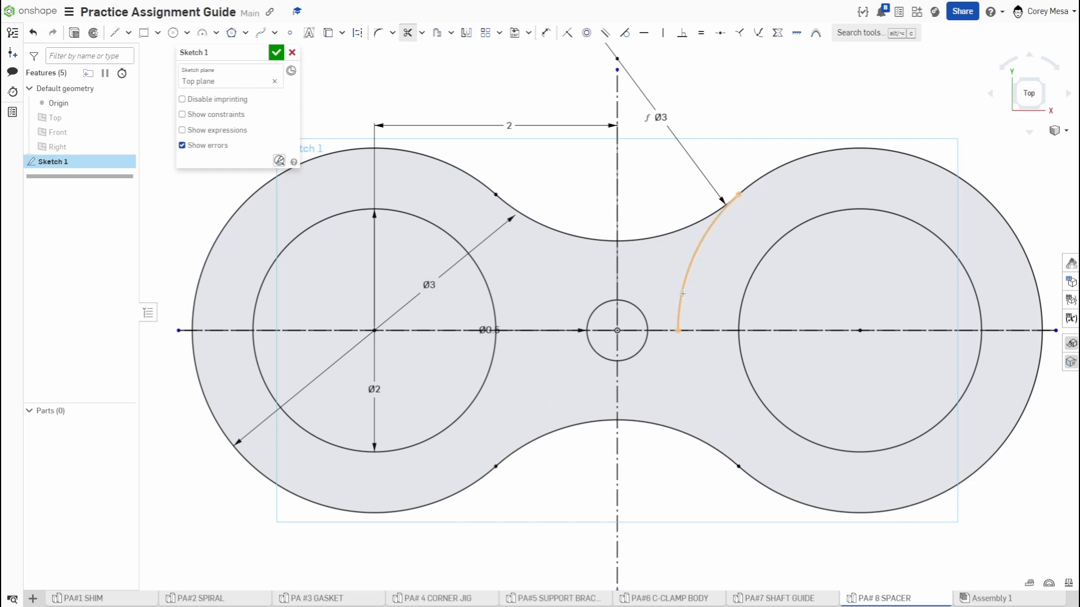
left_click(682, 293)
middle_click_drag(648, 350, 599, 350)
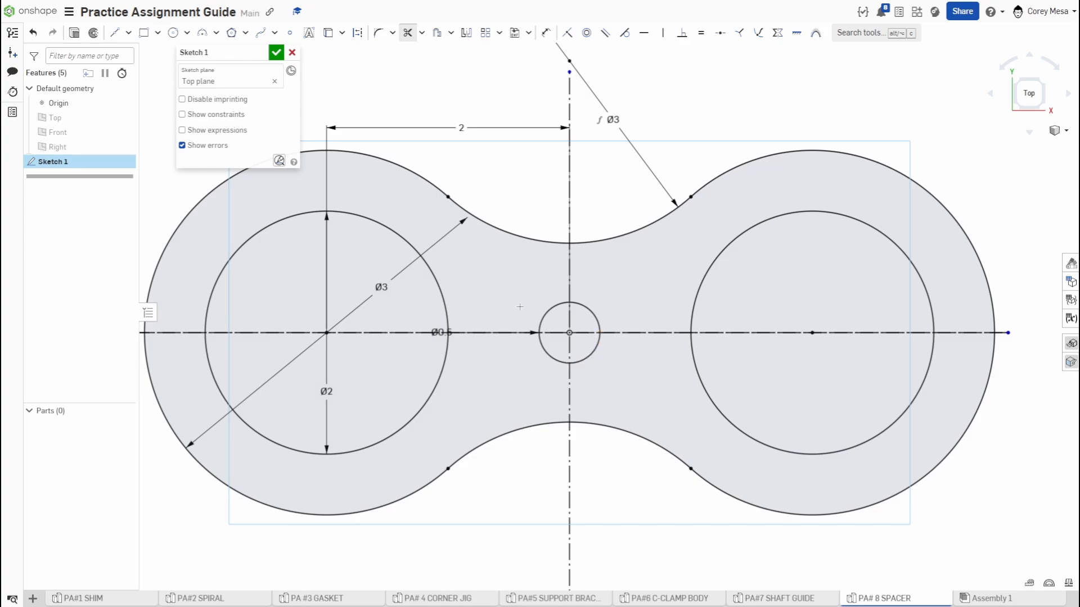
key("alt+Tab")
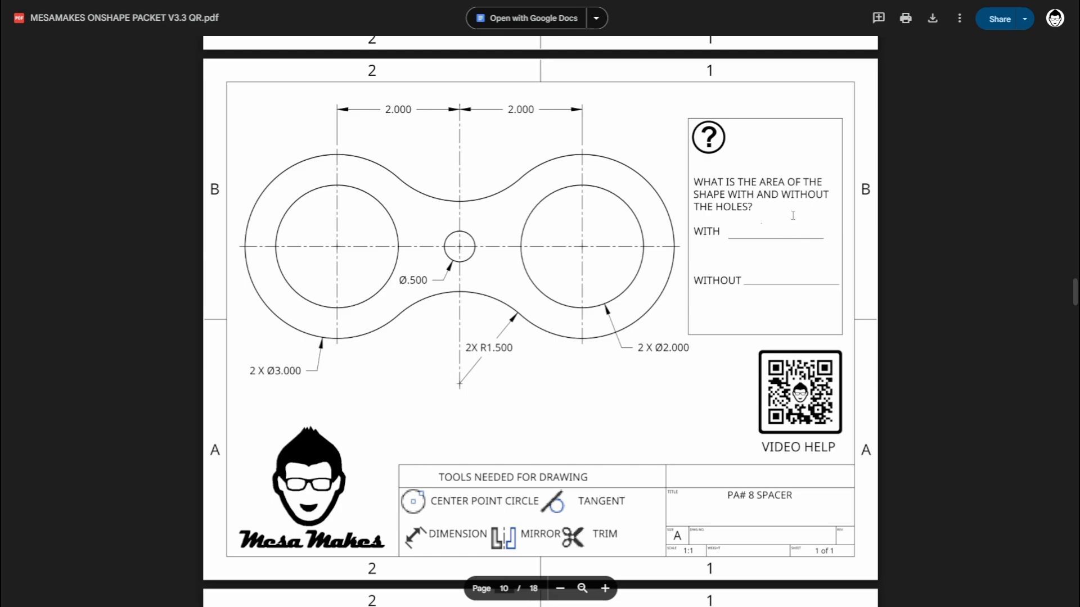
key("alt+Tab")
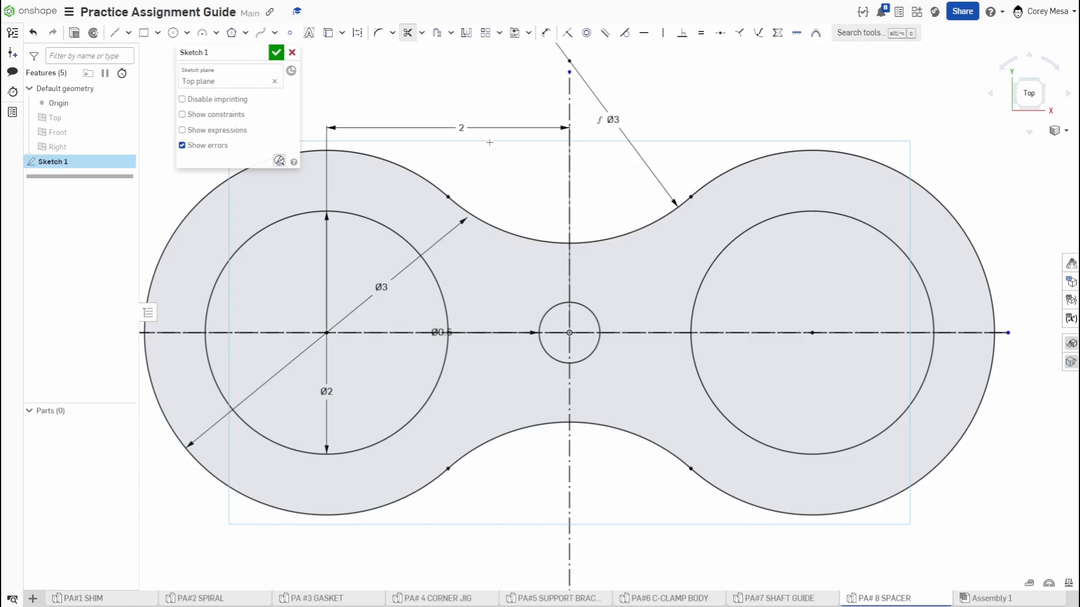
- Try a 3 in distance between the left circles' center and the vertical construction line, and undo it
scroll(385, 202, "down", 2)
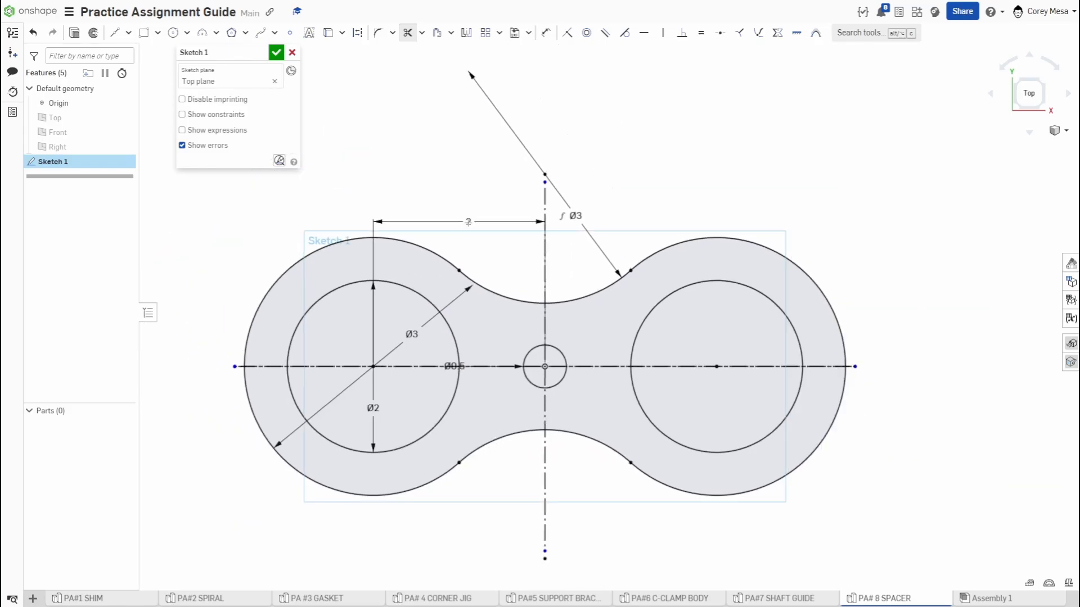
key("Escape")
double_click(466, 219)
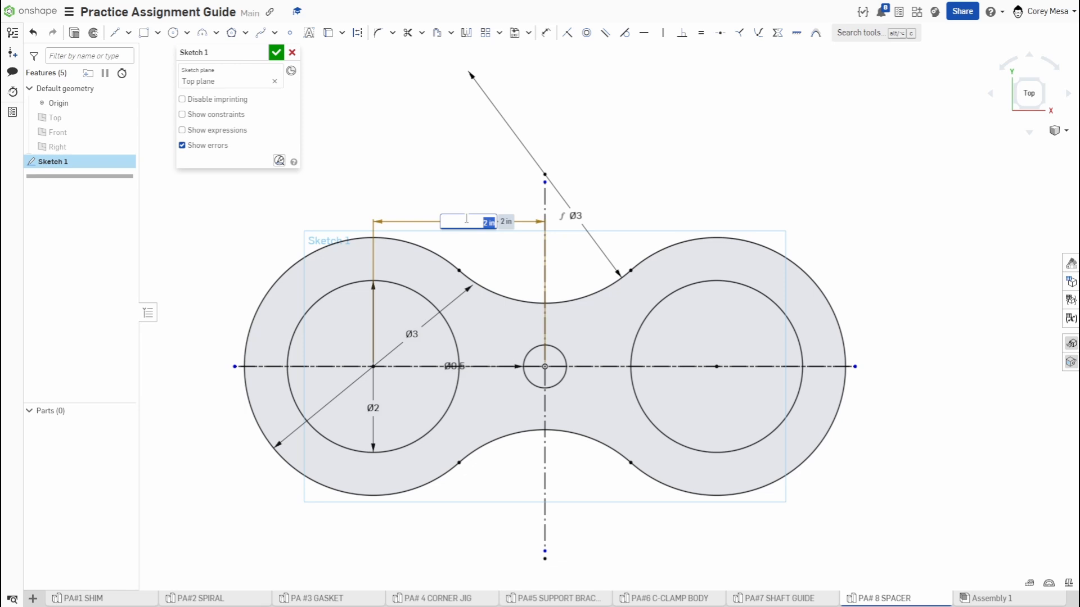
type("3")
key("Return")
key("ctrl+z")
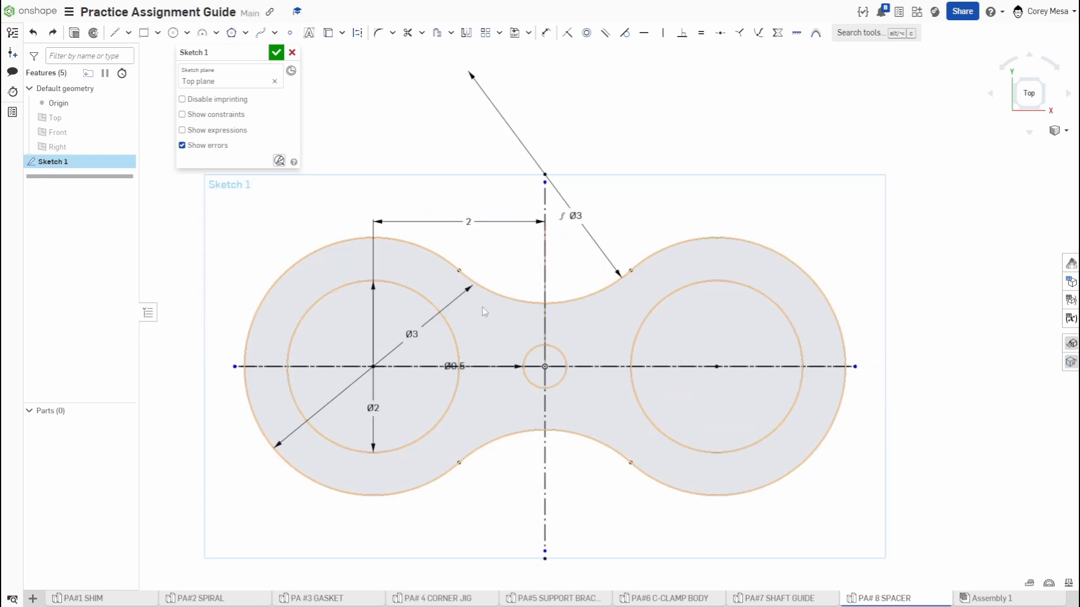
- Set the left circles' center distance from the vertical construction line to 1.5 in and the left inner circle's diameter to 1 in
double_click(472, 222)
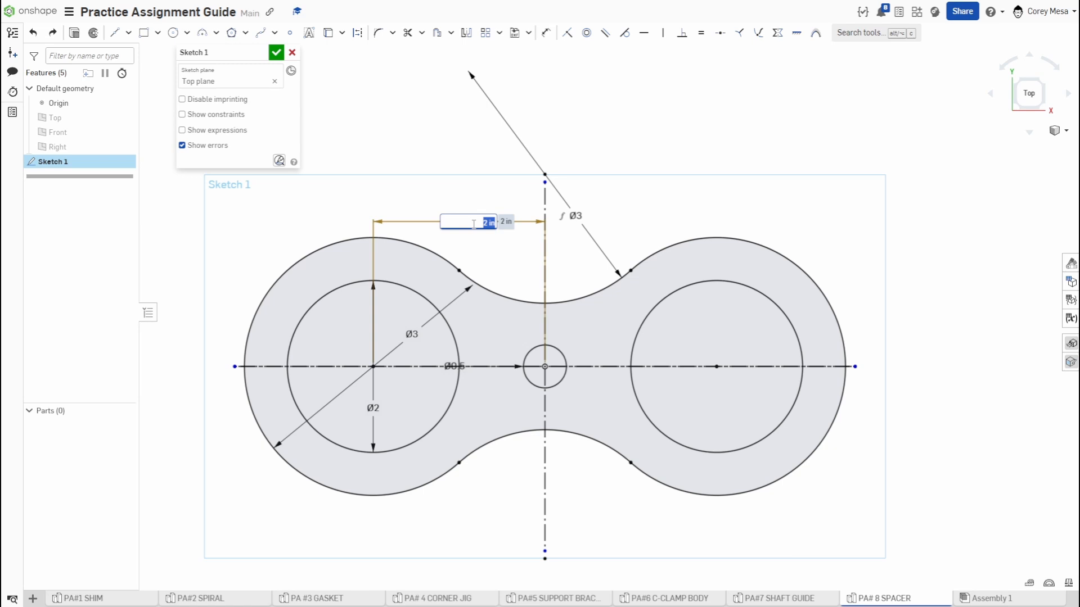
type("1.5")
key("Return")
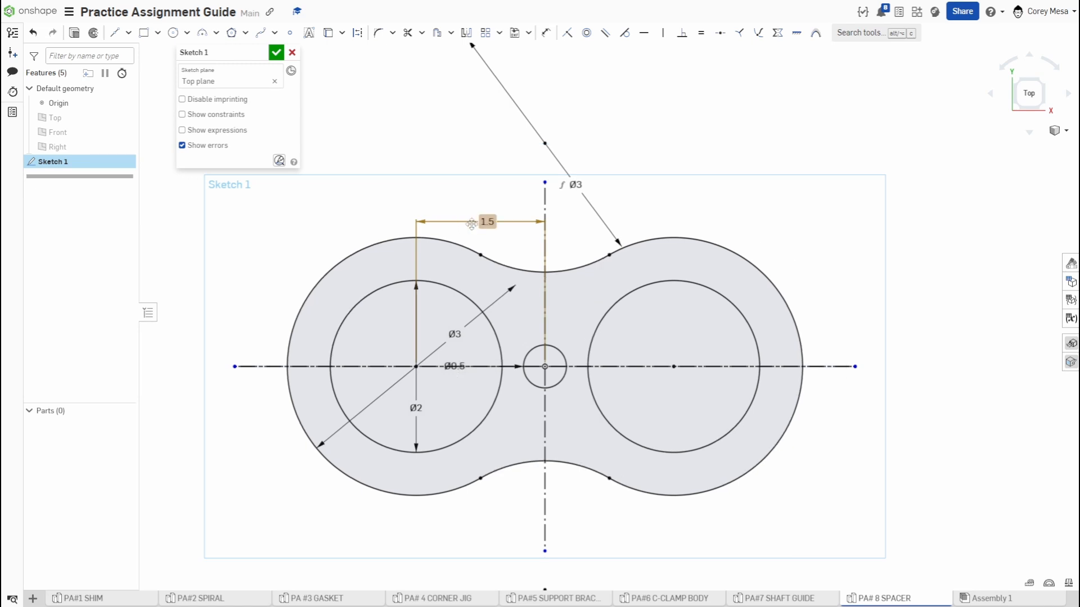
double_click(418, 408)
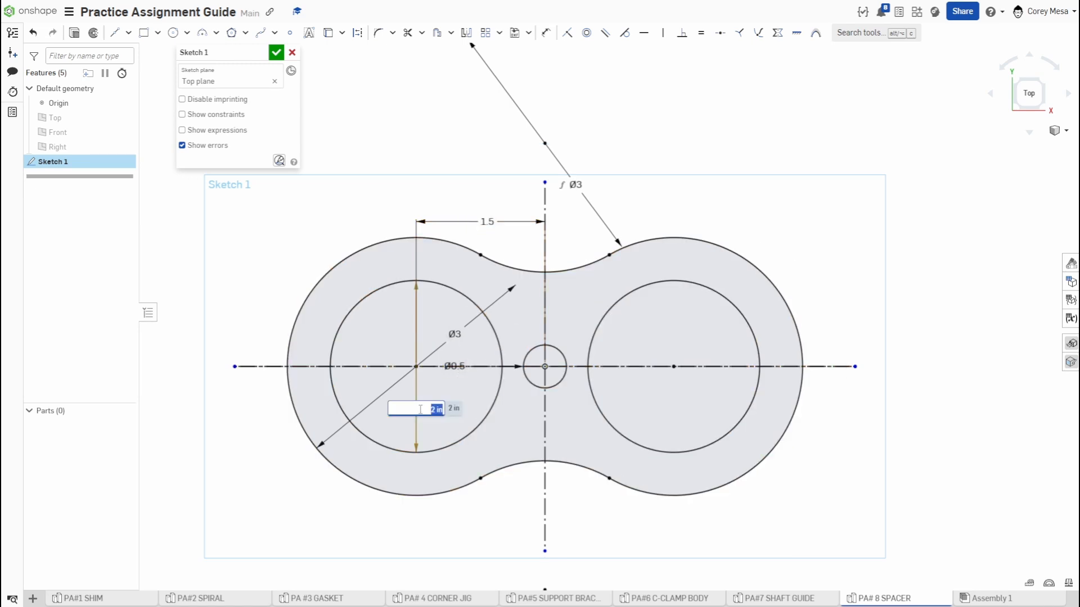
type("31")
key("Return")
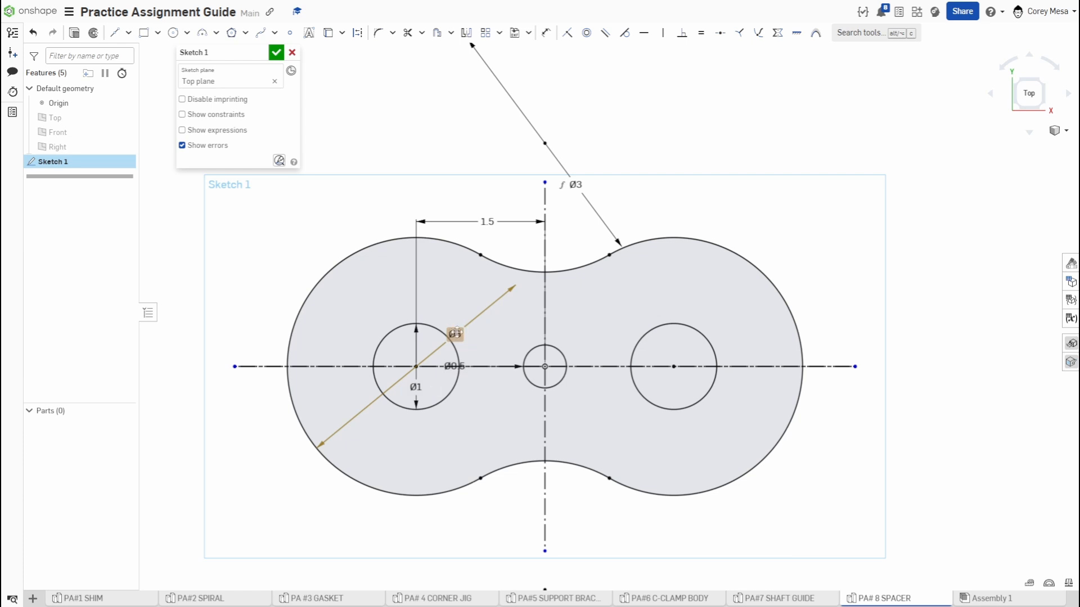
- Set the left outer circle's diameter to 4 in and the upper connecting arc's diameter to 2 in
double_click(456, 333)
type("4")
key("Return")
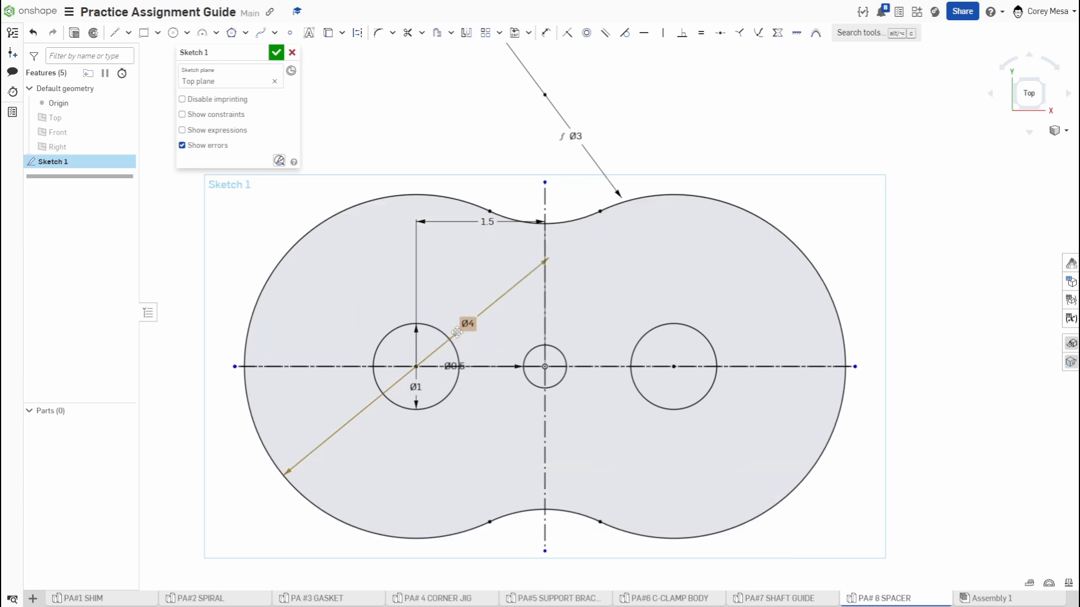
double_click(575, 136)
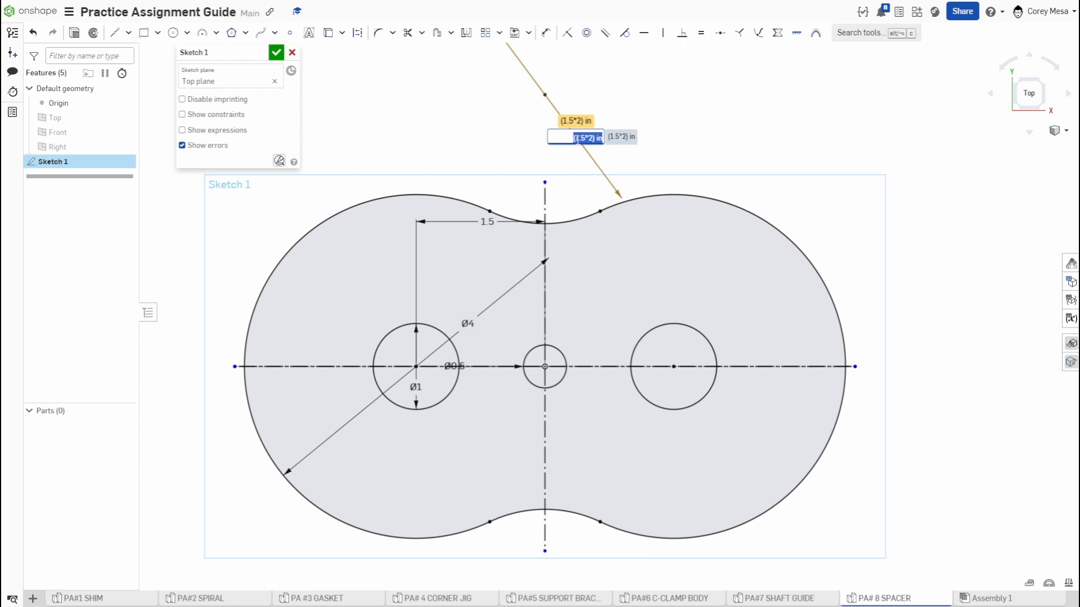
type("2")
key("Return")
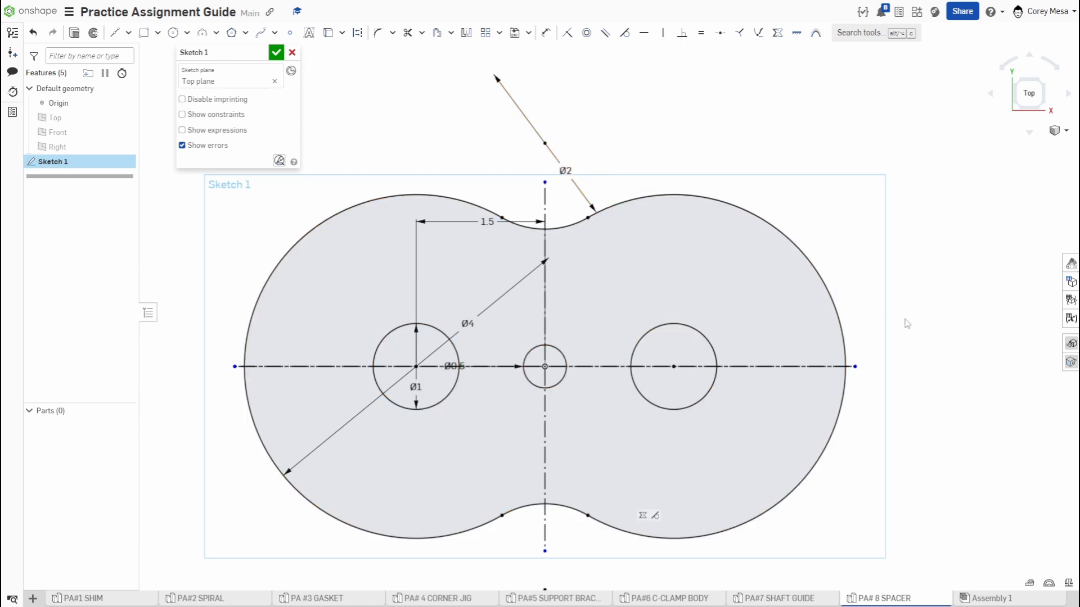
middle_click_drag(903, 453, 891, 424)
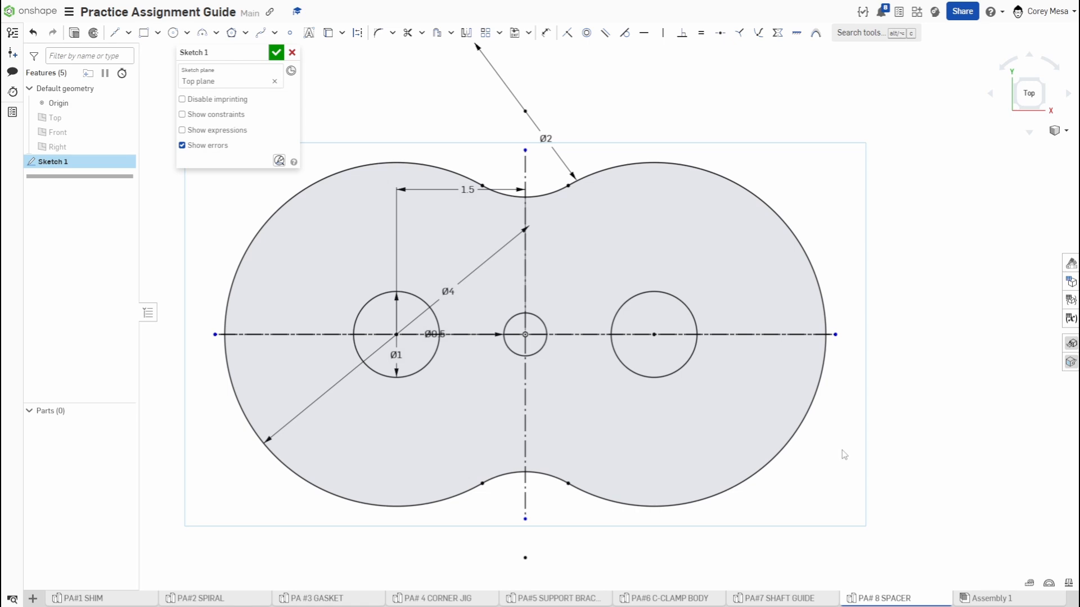
- Measure the combined area of the spacer outline region and its three inner circles, and clear the selection
left_click(755, 409)
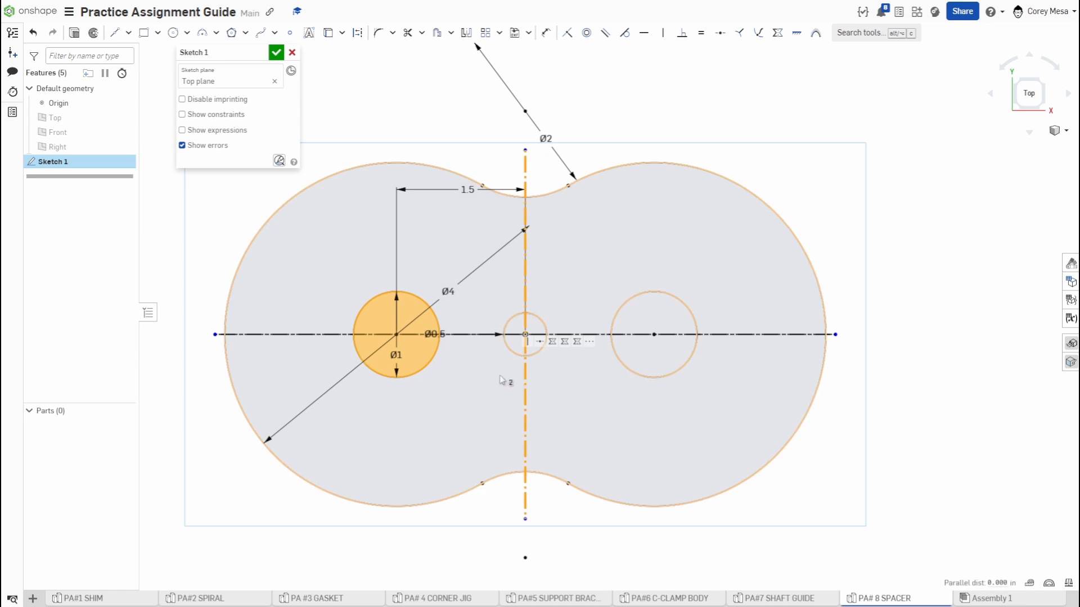
left_click(428, 360)
left_click(495, 406)
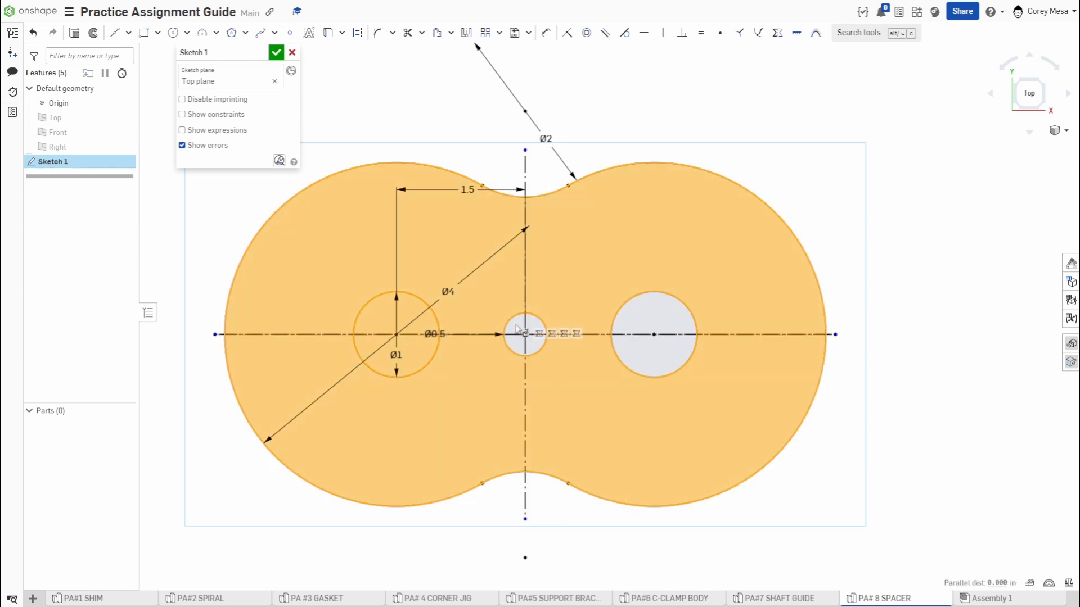
left_click(518, 327)
left_click(664, 313)
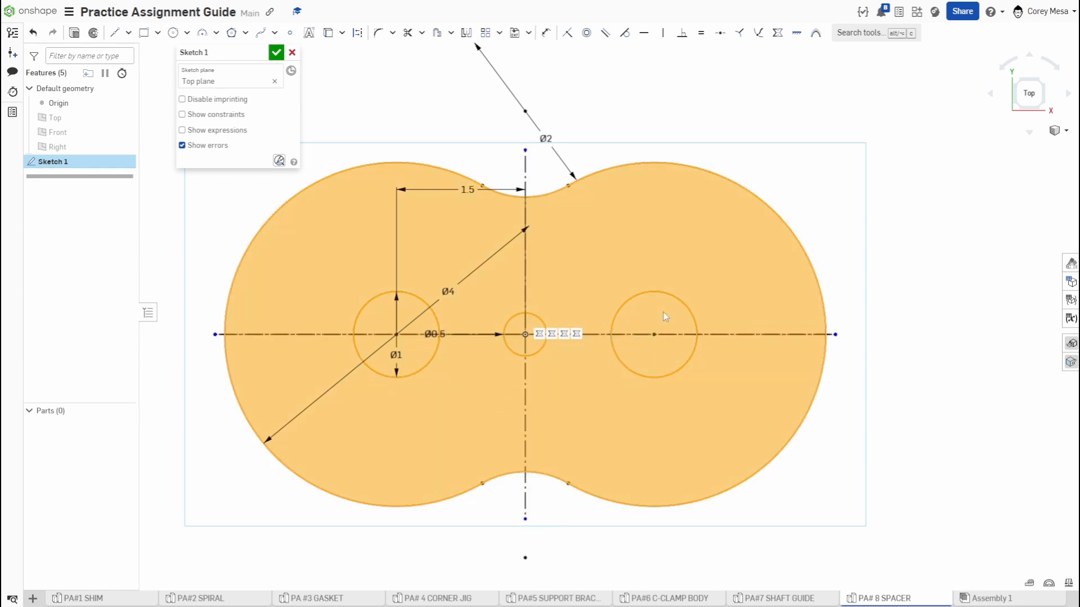
left_click(1029, 584)
mouse_move(561, 213)
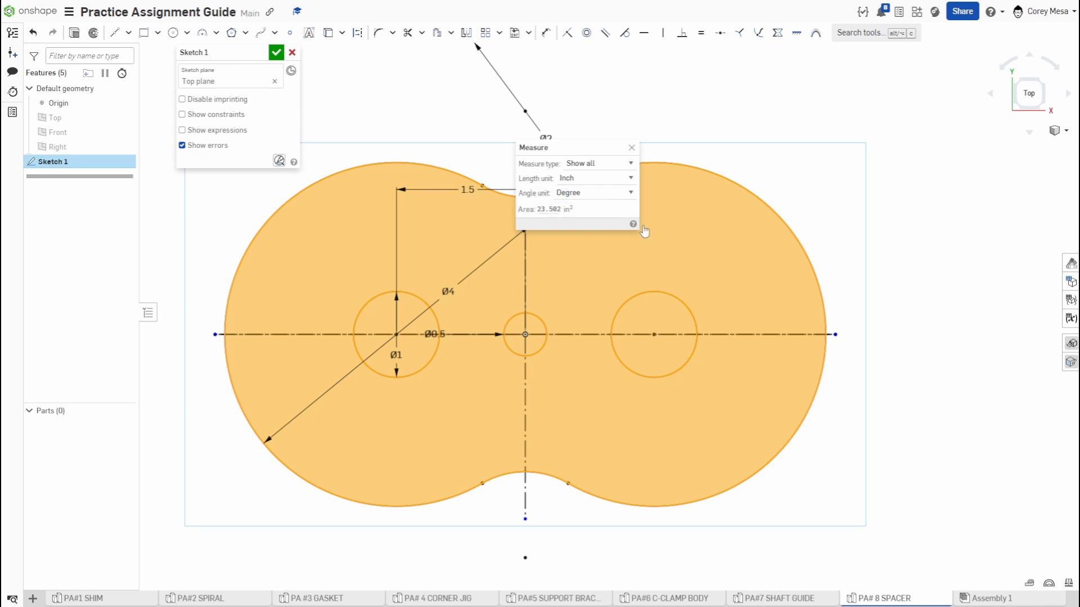
left_click(632, 147)
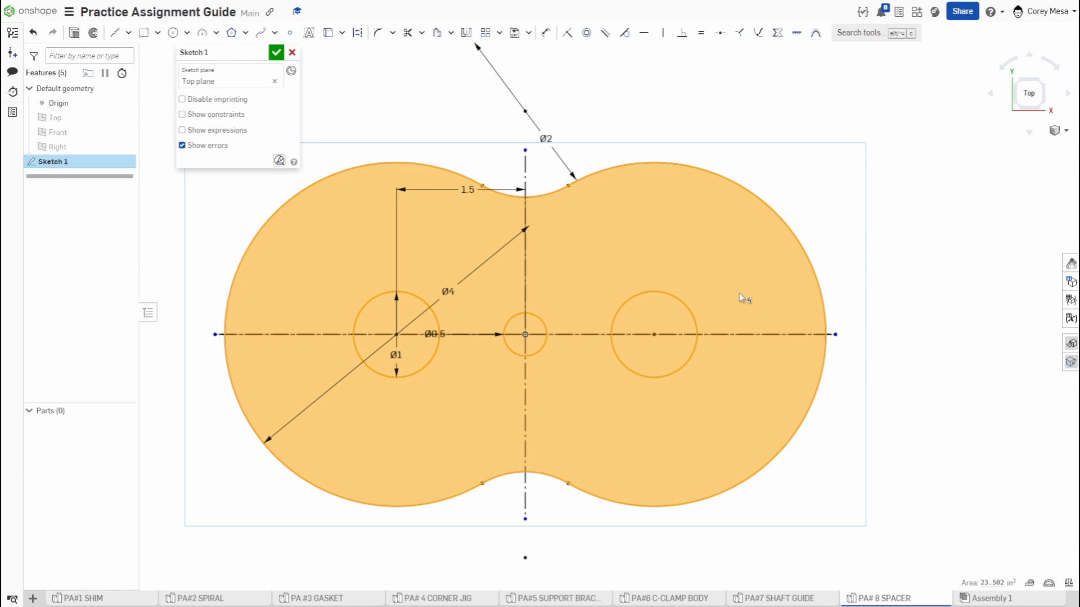
left_click(935, 250)
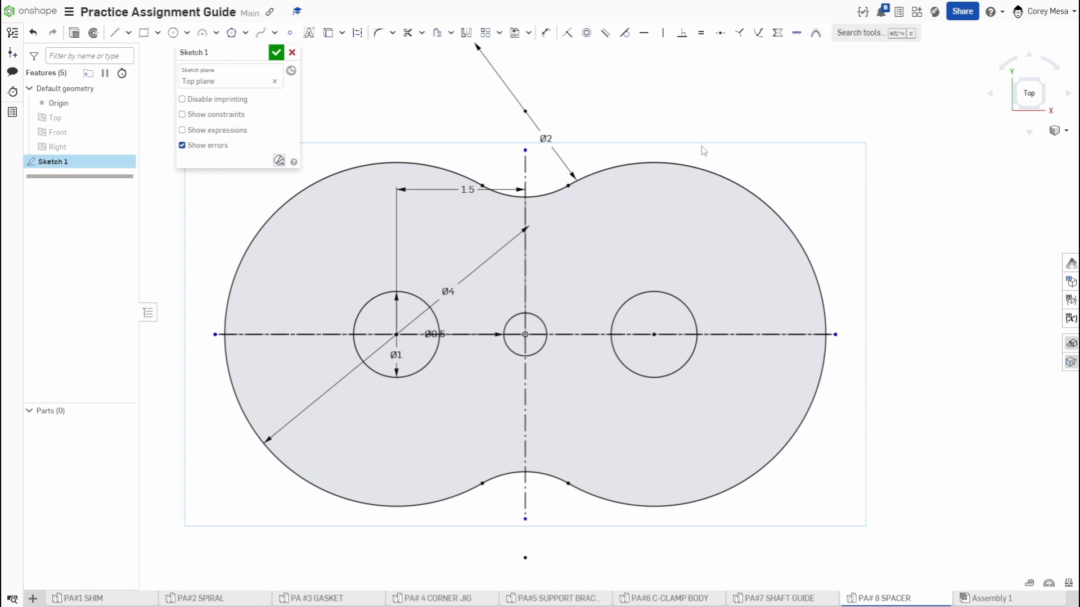
- Undo the trial edits to the circle and arc diameters and to the left circles' center distance
key("ctrl+z")
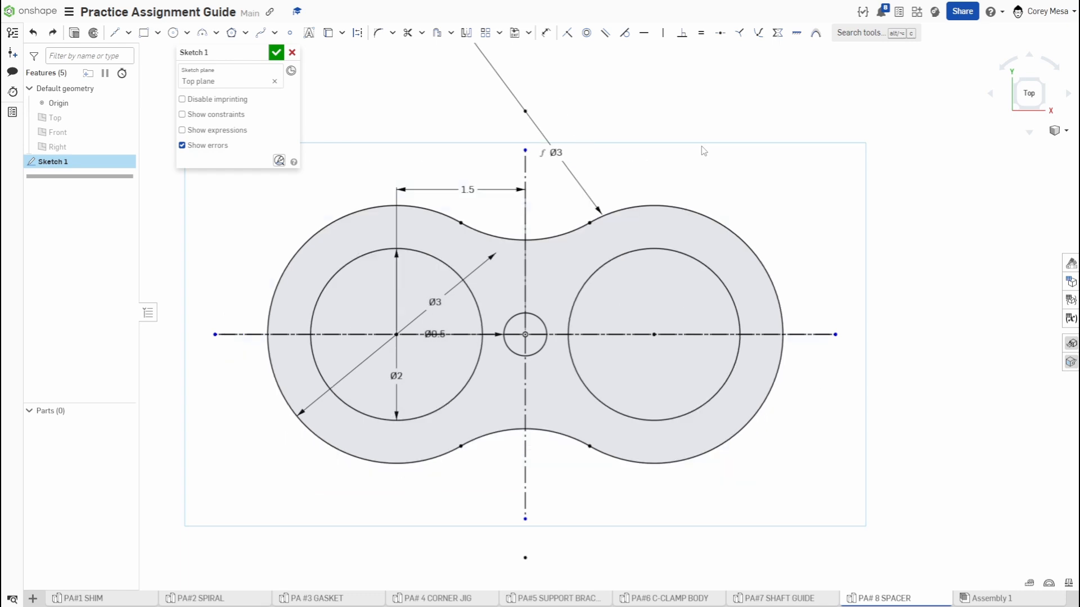
key("ctrl+z")
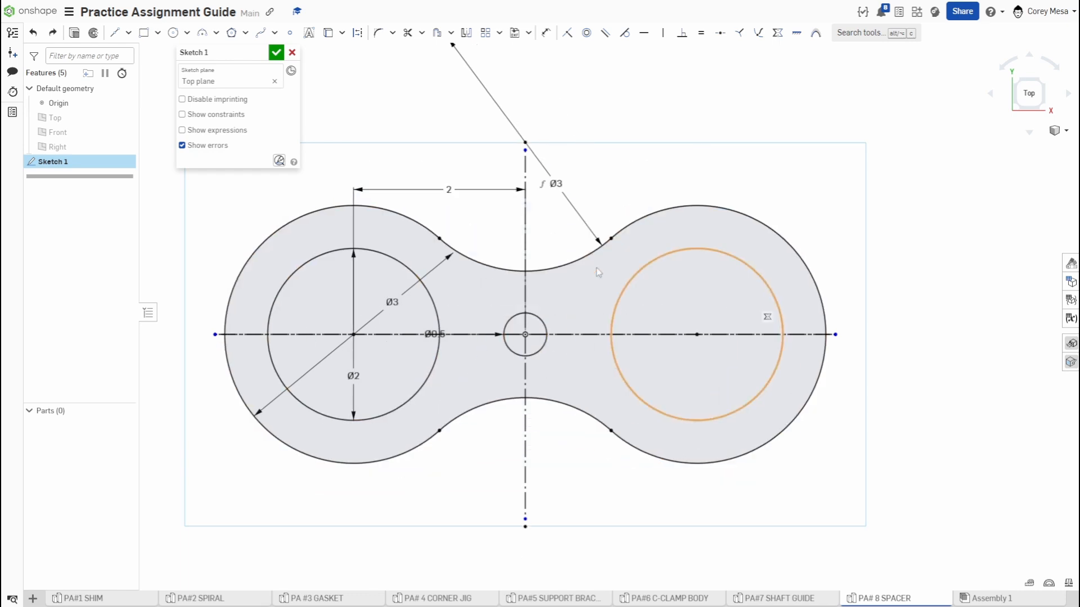